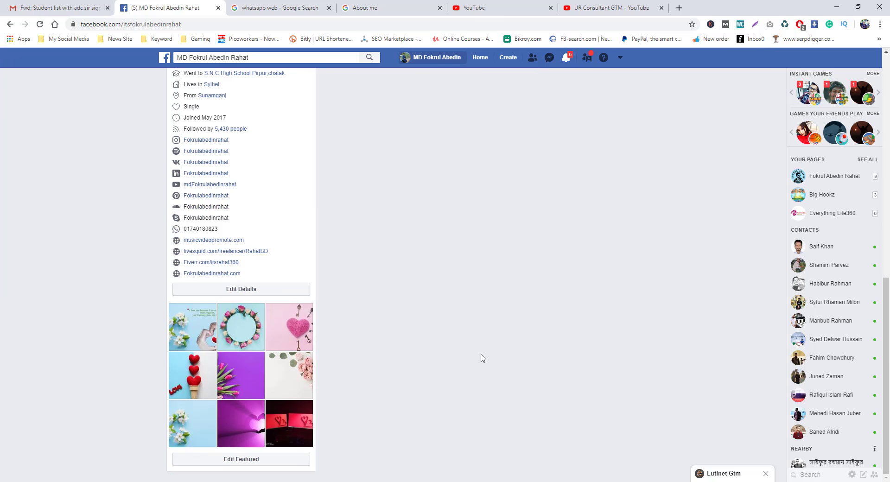
Scroll the Facebook timeline back to April 2020, reaching the StreamYard live video post with 75 comments.
{"action": "scroll", "coordinate": [482, 345], "scroll_direction": "up", "scroll_amount": 10}
{"action": "scroll", "coordinate": [482, 345], "scroll_direction": "down", "scroll_amount": 10}
{"action": "scroll", "coordinate": [485, 341], "scroll_direction": "up", "scroll_amount": 10}
{"action": "scroll", "coordinate": [482, 344], "scroll_direction": "down", "scroll_amount": 15}
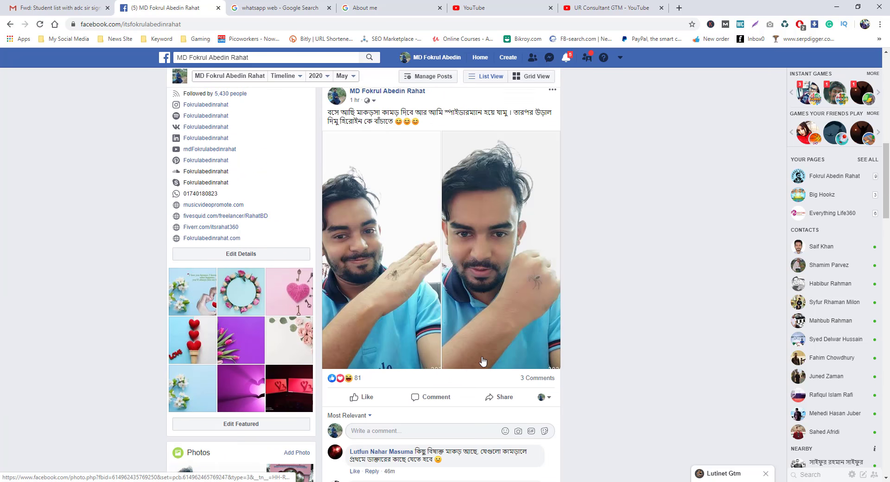
{"action": "scroll", "coordinate": [484, 369], "scroll_direction": "down", "scroll_amount": 15}
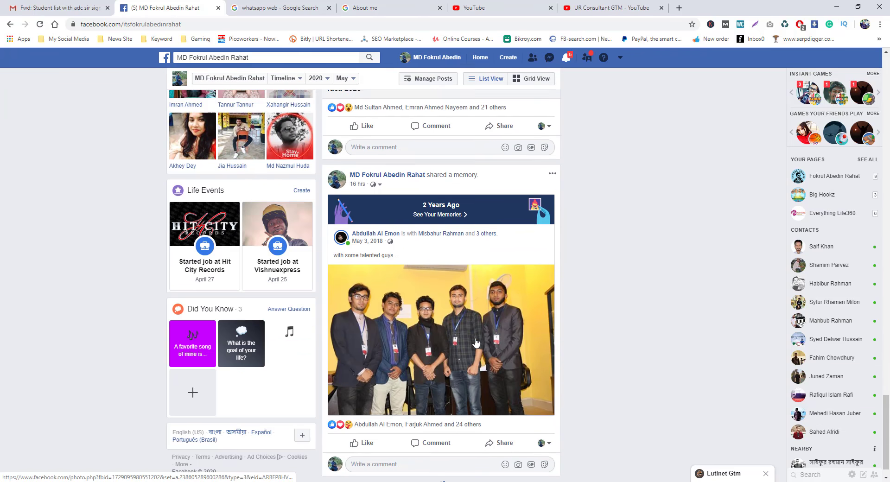
{"action": "scroll", "coordinate": [476, 388], "scroll_direction": "down", "scroll_amount": 15}
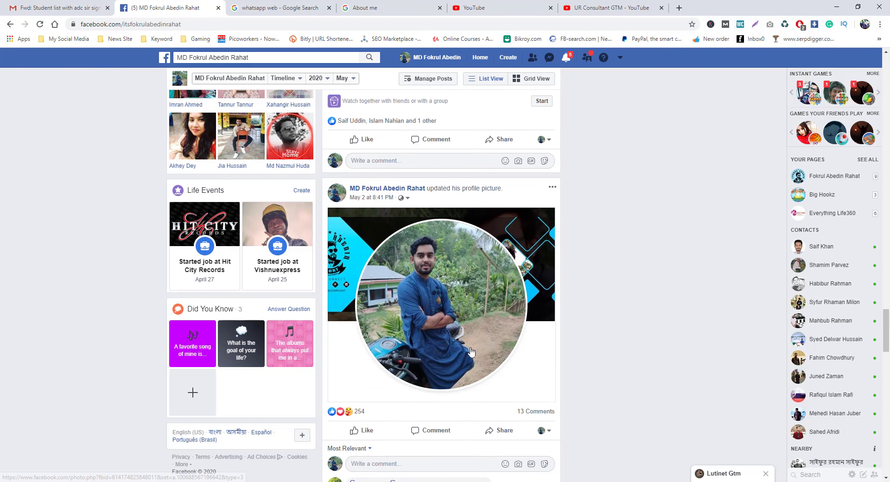
{"action": "scroll", "coordinate": [470, 351], "scroll_direction": "down", "scroll_amount": 14}
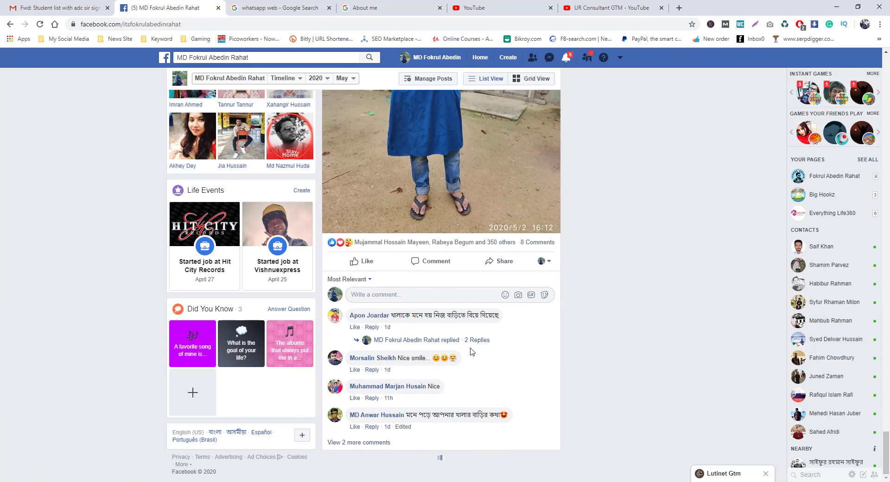
{"action": "scroll", "coordinate": [471, 351], "scroll_direction": "down", "scroll_amount": 18}
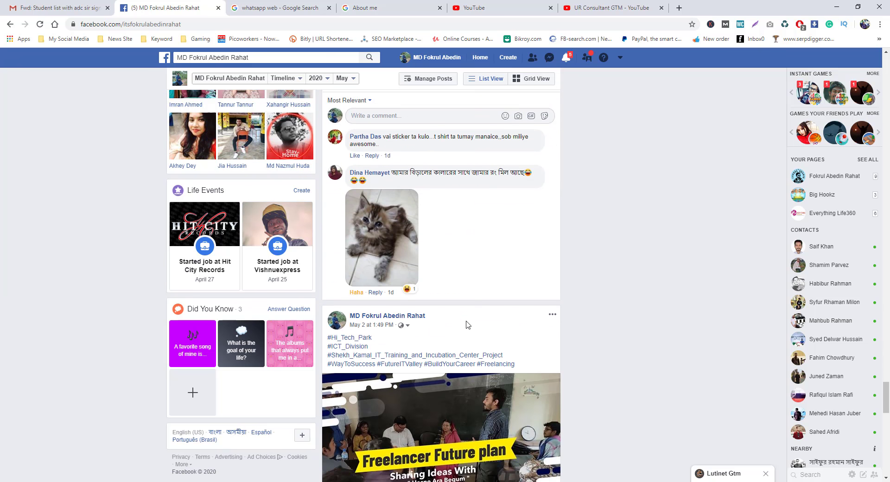
{"action": "scroll", "coordinate": [469, 334], "scroll_direction": "down", "scroll_amount": 7}
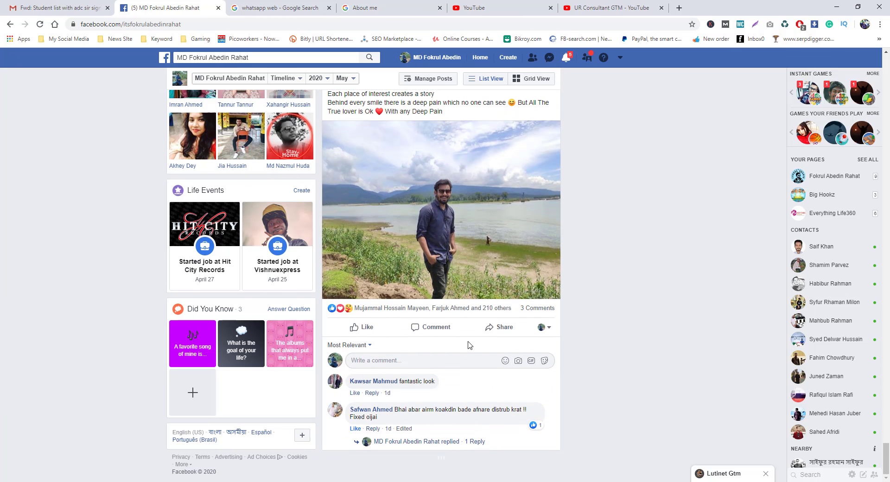
{"action": "scroll", "coordinate": [470, 345], "scroll_direction": "down", "scroll_amount": 15}
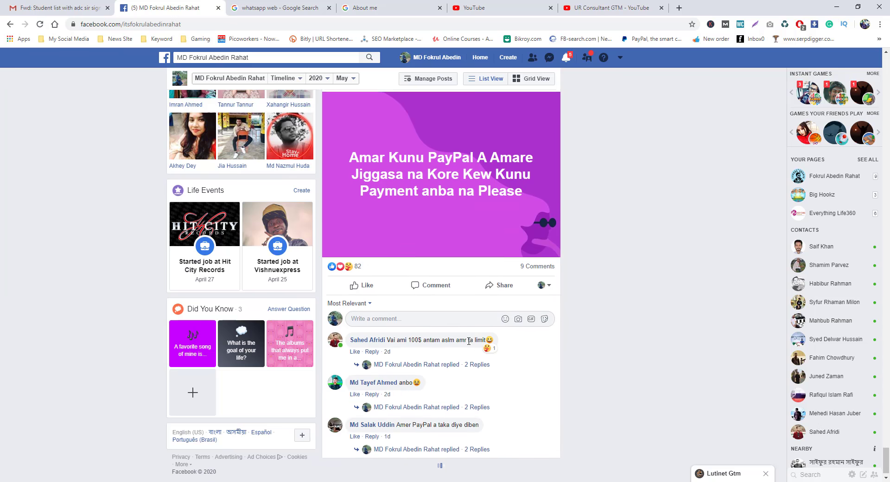
{"action": "scroll", "coordinate": [468, 338], "scroll_direction": "down", "scroll_amount": 10}
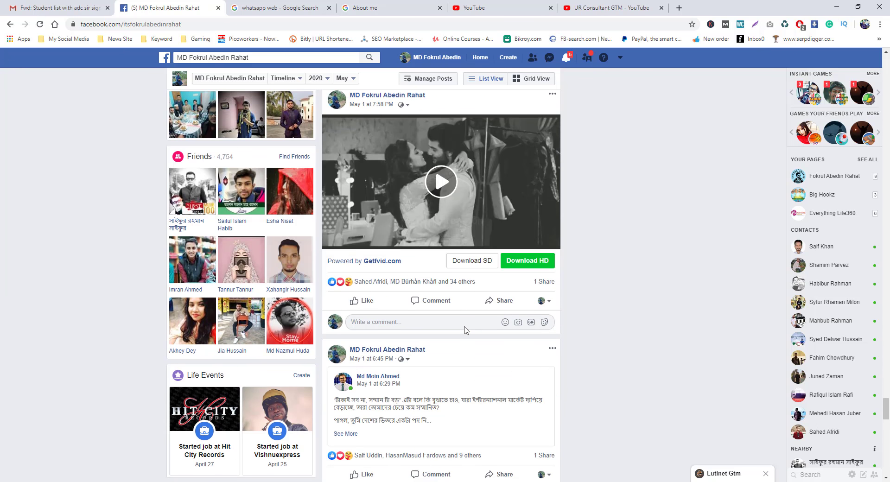
{"action": "scroll", "coordinate": [466, 330], "scroll_direction": "down", "scroll_amount": 15}
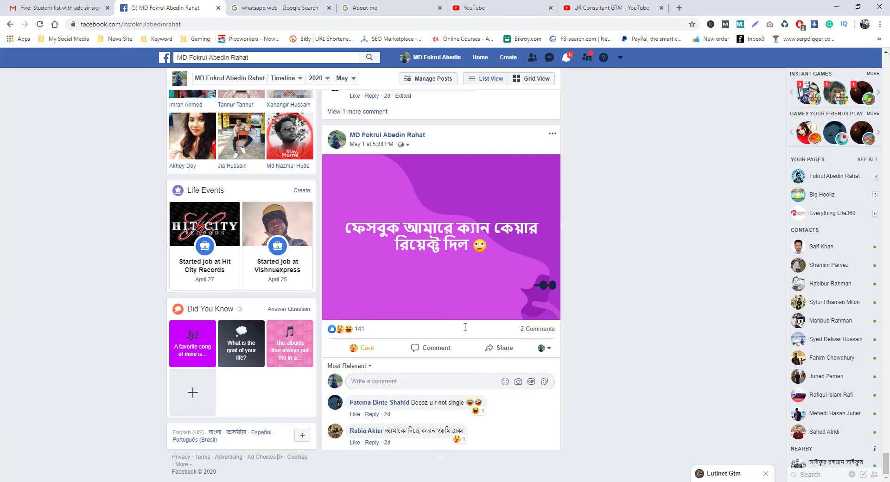
{"action": "scroll", "coordinate": [465, 327], "scroll_direction": "down", "scroll_amount": 12}
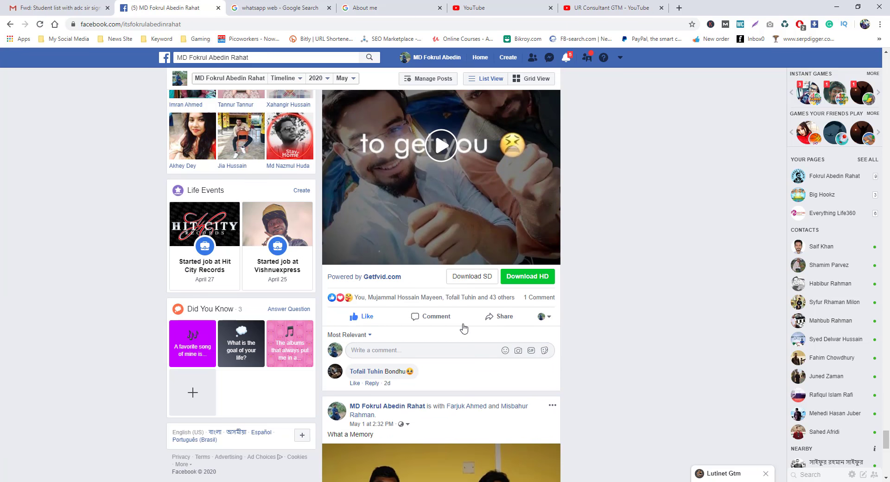
{"action": "scroll", "coordinate": [464, 328], "scroll_direction": "down", "scroll_amount": 12}
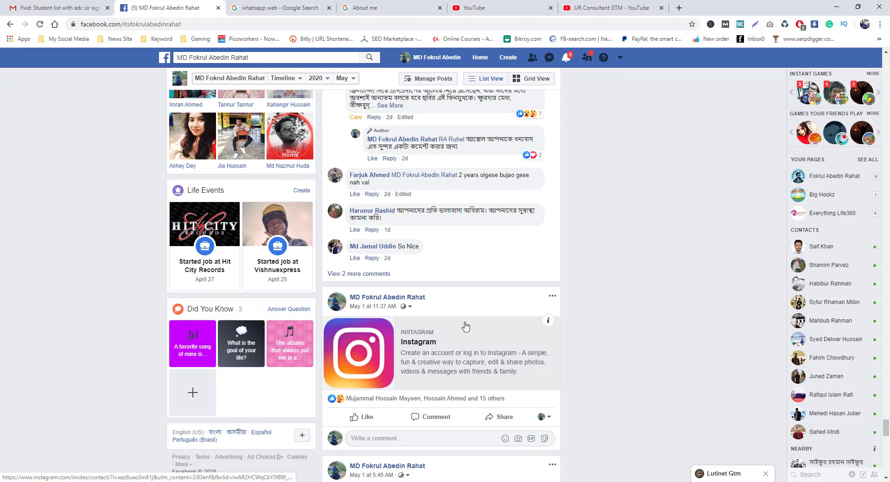
{"action": "scroll", "coordinate": [466, 327], "scroll_direction": "down", "scroll_amount": 15}
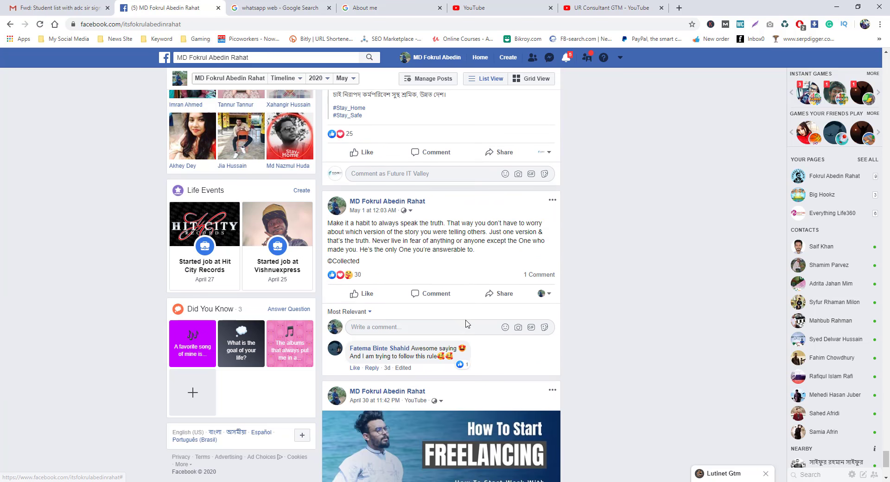
{"action": "scroll", "coordinate": [468, 323], "scroll_direction": "down", "scroll_amount": 4}
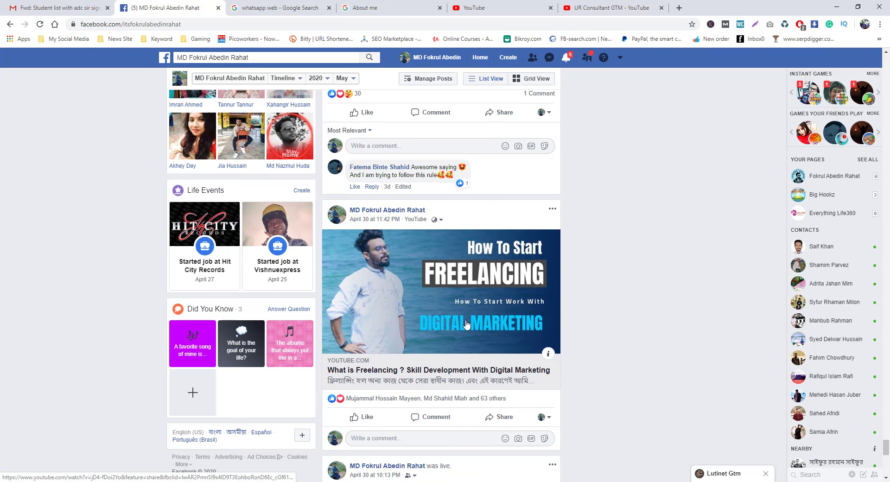
{"action": "scroll", "coordinate": [466, 325], "scroll_direction": "down", "scroll_amount": 10}
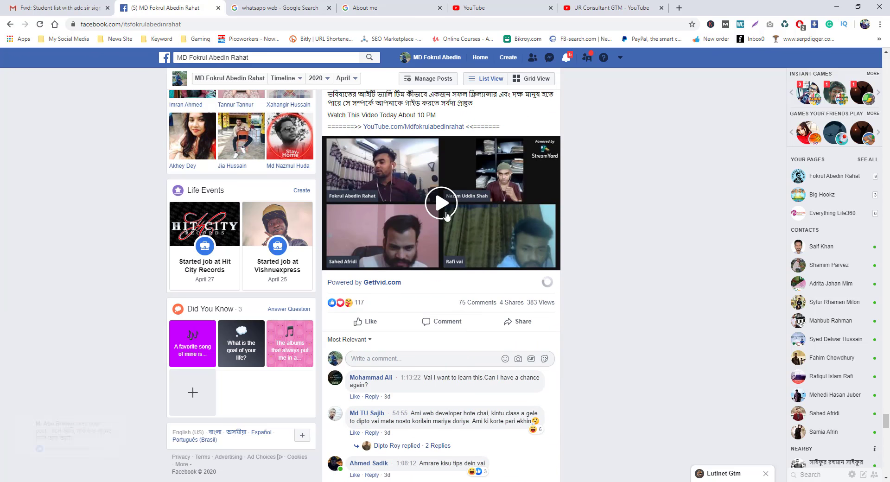
{"action": "scroll", "coordinate": [443, 253], "scroll_direction": "up", "scroll_amount": 1}
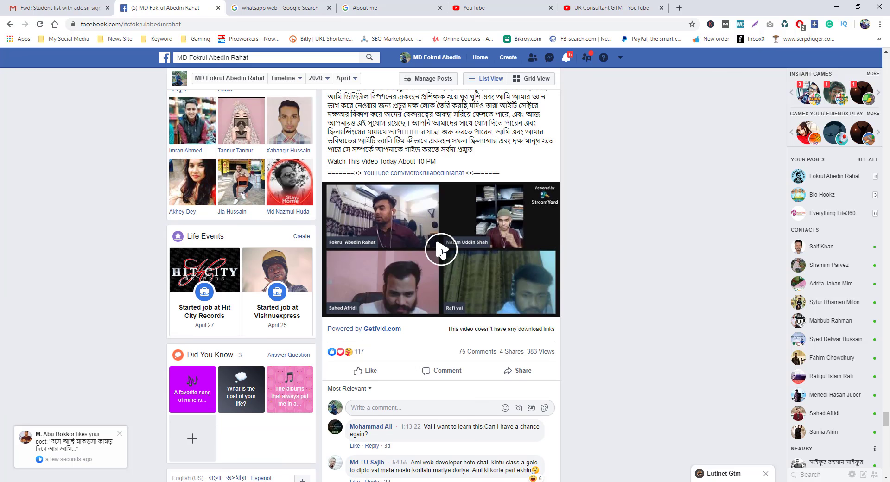
Play the April 30 live video for a few seconds, then pause it near the start.
{"action": "left_click", "coordinate": [452, 241]}
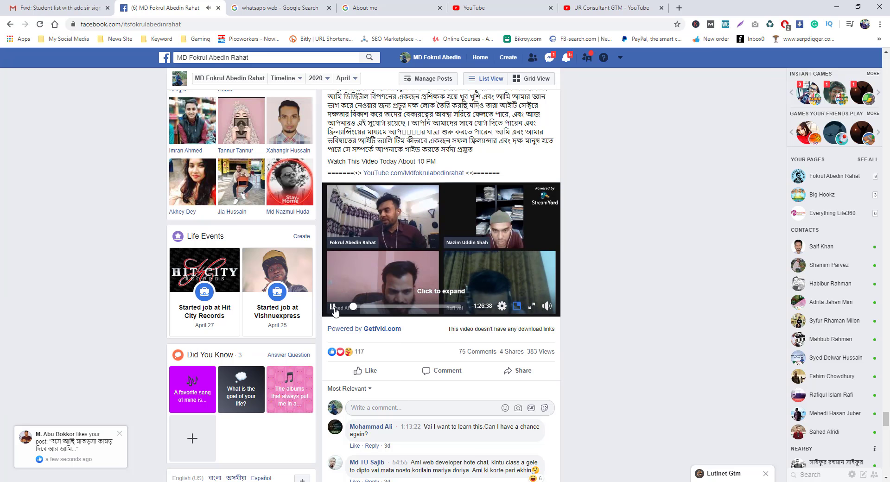
{"action": "key", "text": "space"}
{"action": "scroll", "coordinate": [603, 267], "scroll_direction": "up", "scroll_amount": 1}
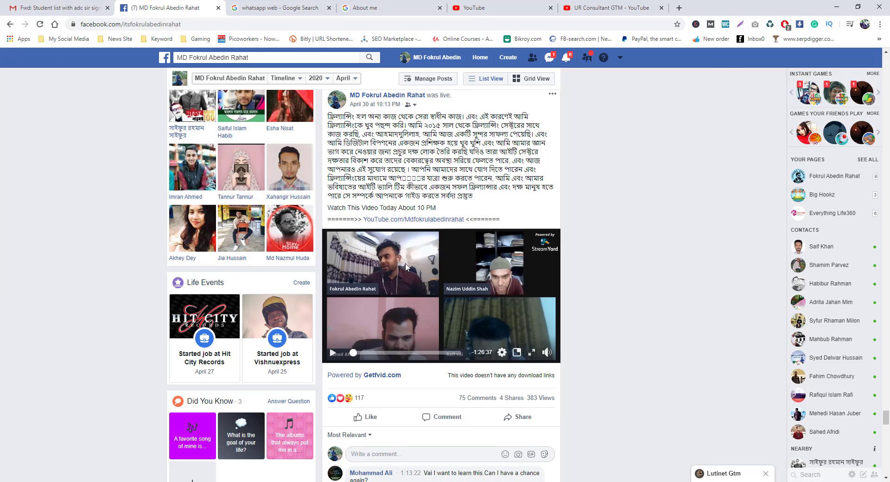
In a new tab, run a Google search for 'streamyard' from the address-bar suggestion.
{"action": "left_click", "coordinate": [679, 7]}
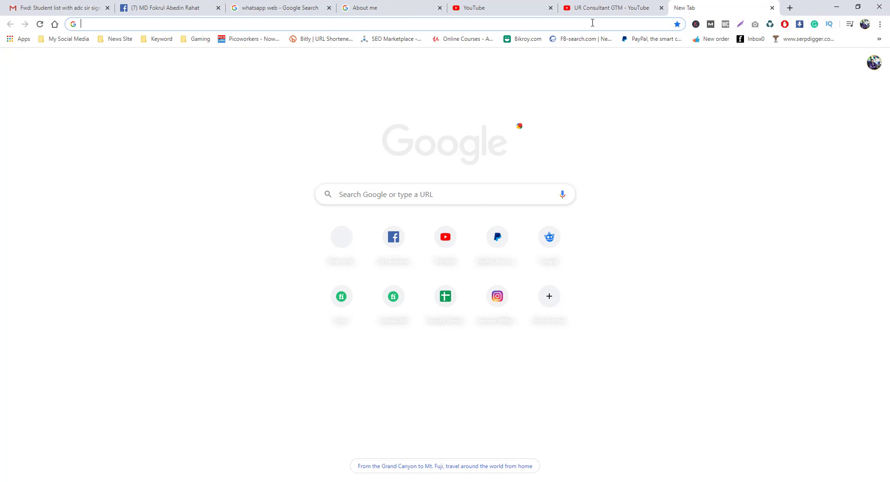
{"action": "type", "text": "stee"}
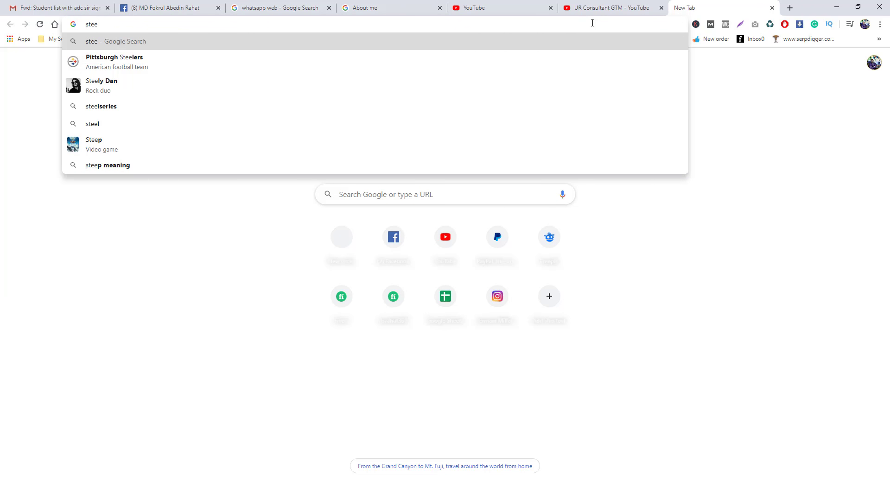
{"action": "key", "text": "BackSpace"}
{"action": "key", "text": "BackSpace"}
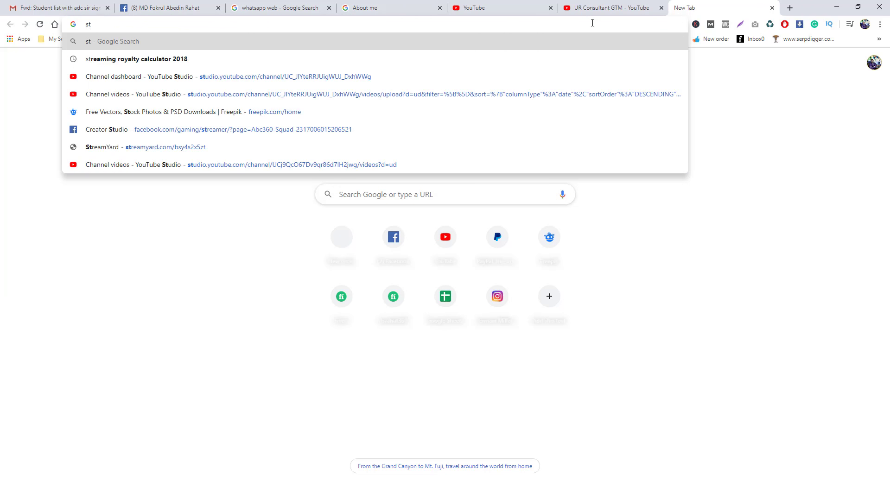
{"action": "type", "text": "re"}
{"action": "key", "text": "BackSpace"}
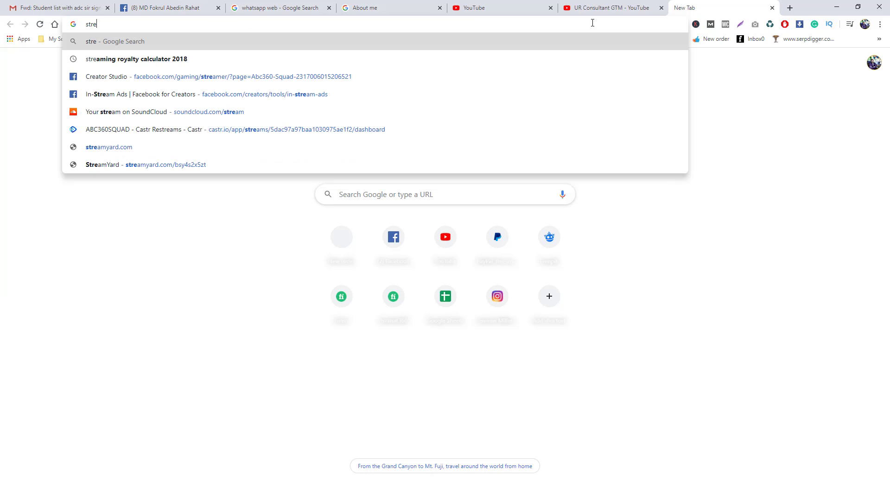
{"action": "key", "text": "BackSpace"}
{"action": "type", "text": "een y"}
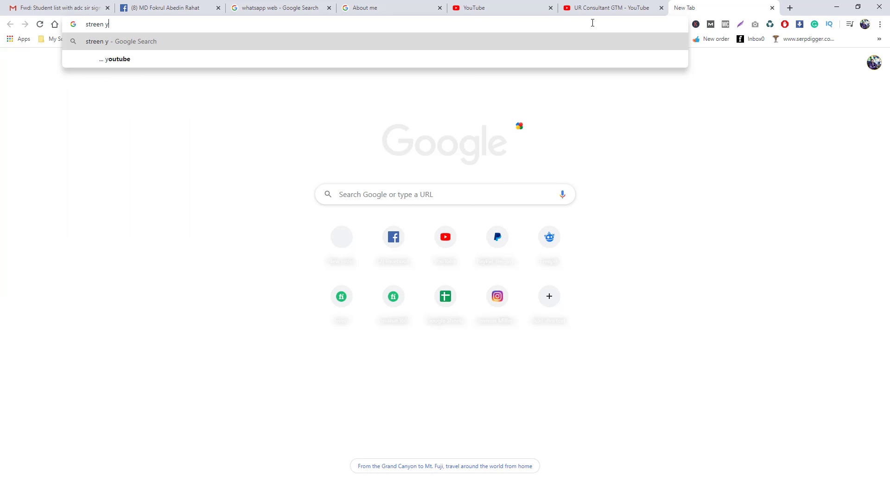
{"action": "key", "text": "BackSpace"}
{"action": "key", "text": "BackSpace"}
{"action": "key", "text": "BackSpace"}
{"action": "key", "text": "BackSpace"}
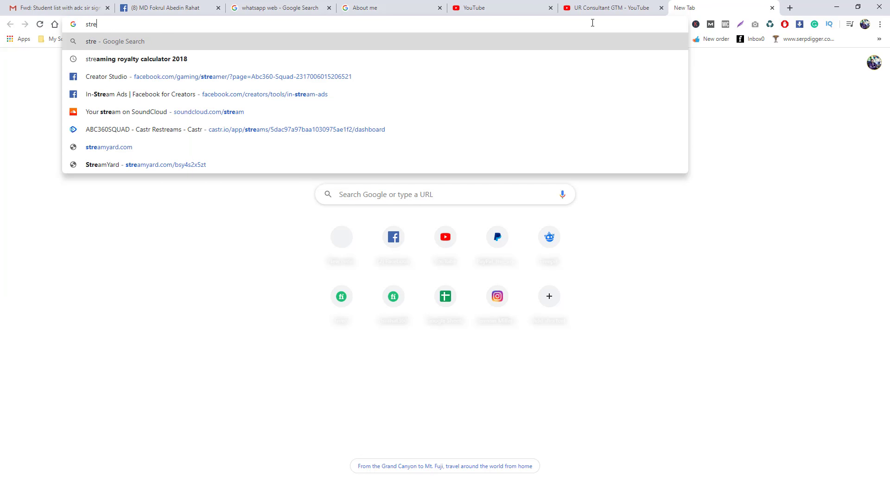
{"action": "type", "text": "am"}
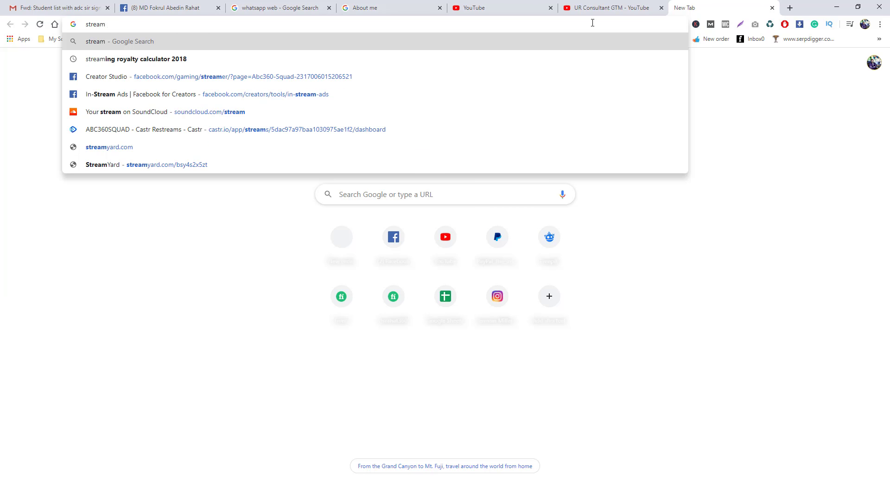
{"action": "type", "text": " ye"}
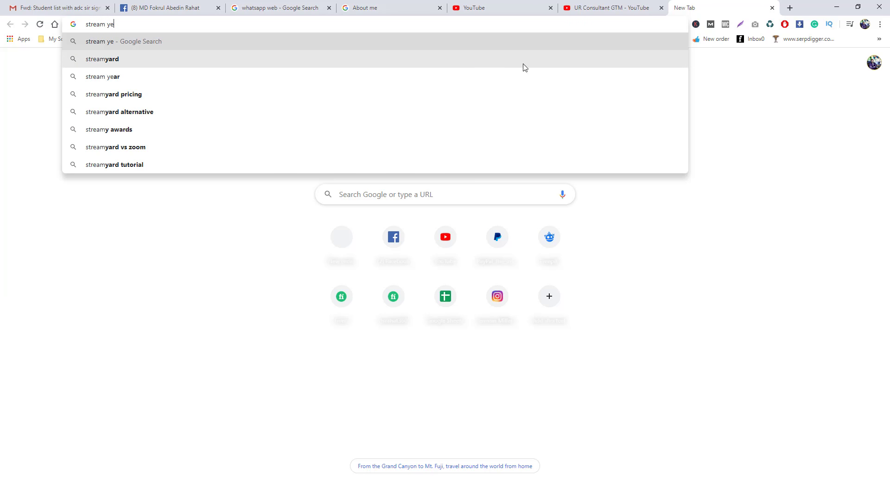
{"action": "left_click", "coordinate": [477, 61]}
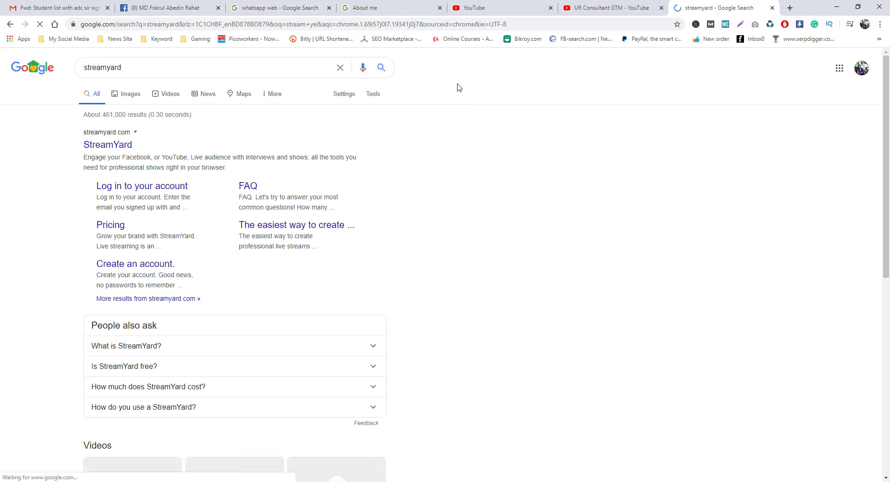
Open streamyard.com from the top Google result in a new tab and switch to it.
{"action": "middle_click", "coordinate": [122, 153]}
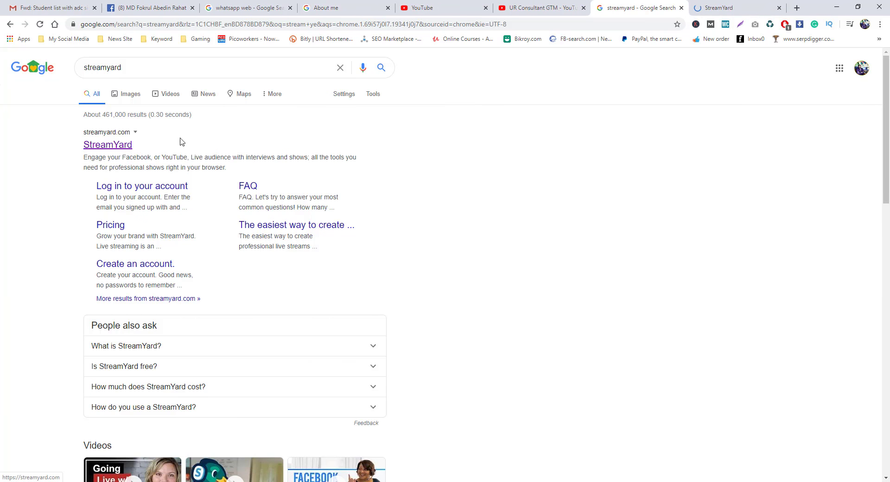
{"action": "left_click", "coordinate": [732, 5]}
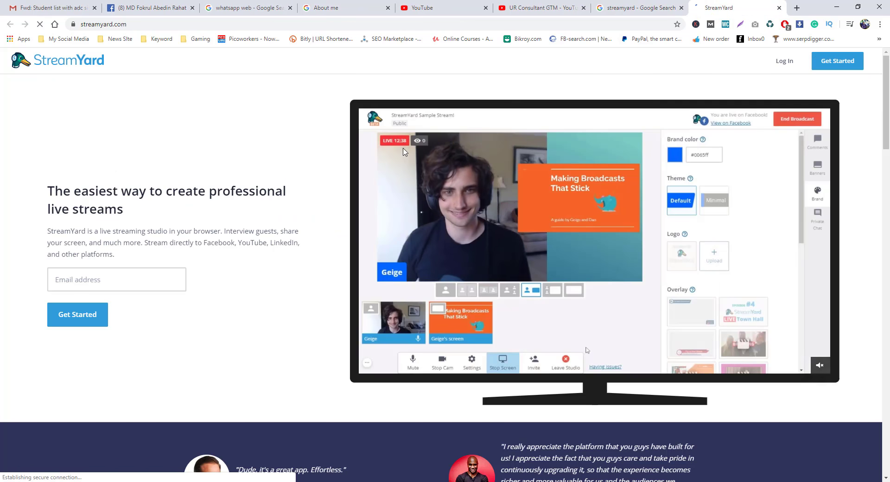
{"action": "scroll", "coordinate": [462, 158], "scroll_direction": "down", "scroll_amount": 3}
{"action": "scroll", "coordinate": [439, 164], "scroll_direction": "up", "scroll_amount": 3}
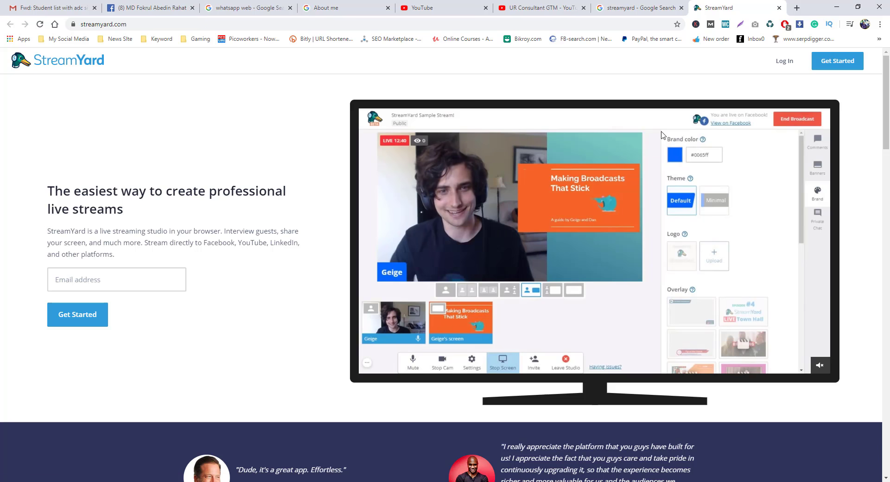
Sign up on StreamYard with the autofilled email, request a login code, and open Gmail in another window.
{"action": "left_click", "coordinate": [843, 66]}
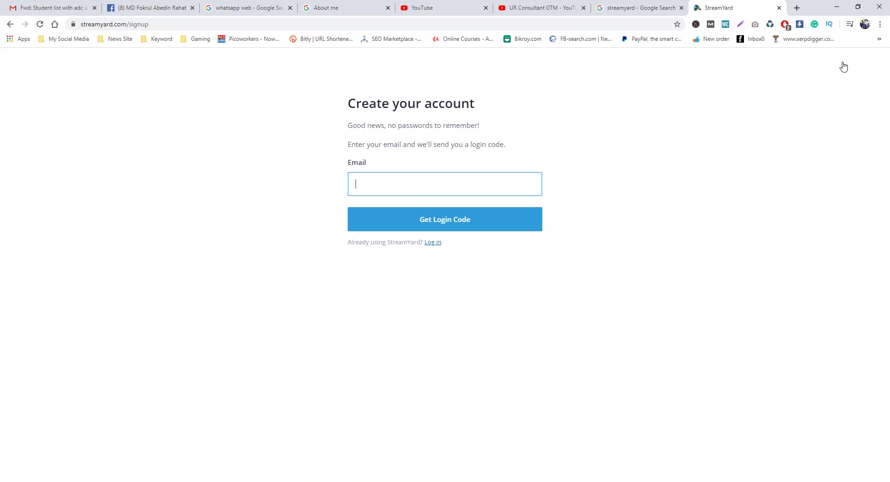
{"action": "left_click", "coordinate": [418, 185]}
{"action": "left_click", "coordinate": [417, 208]}
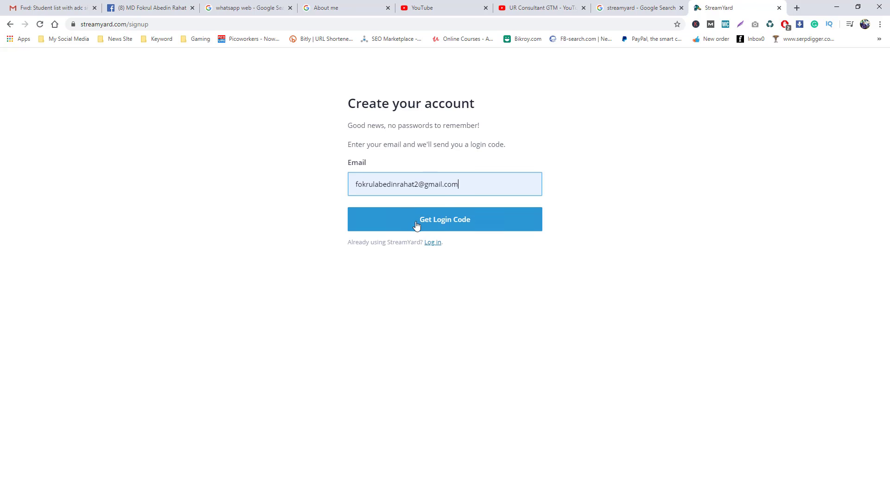
{"action": "left_click", "coordinate": [453, 224]}
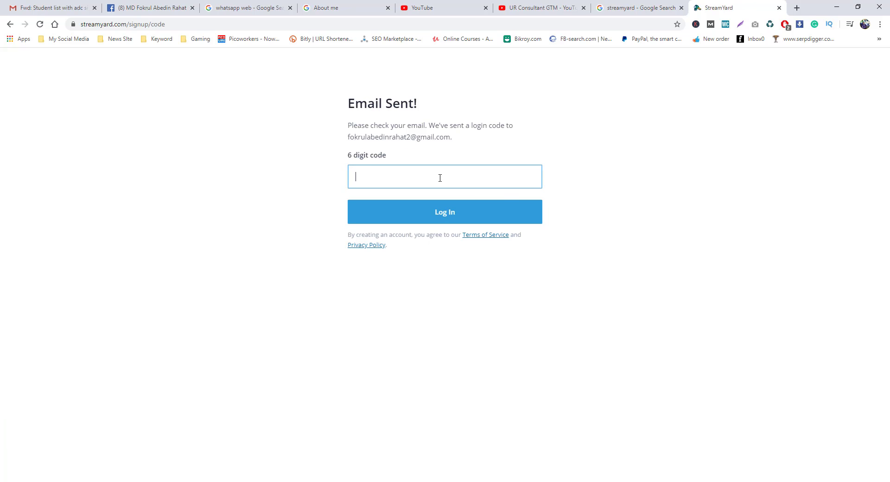
{"action": "left_click", "coordinate": [796, 10]}
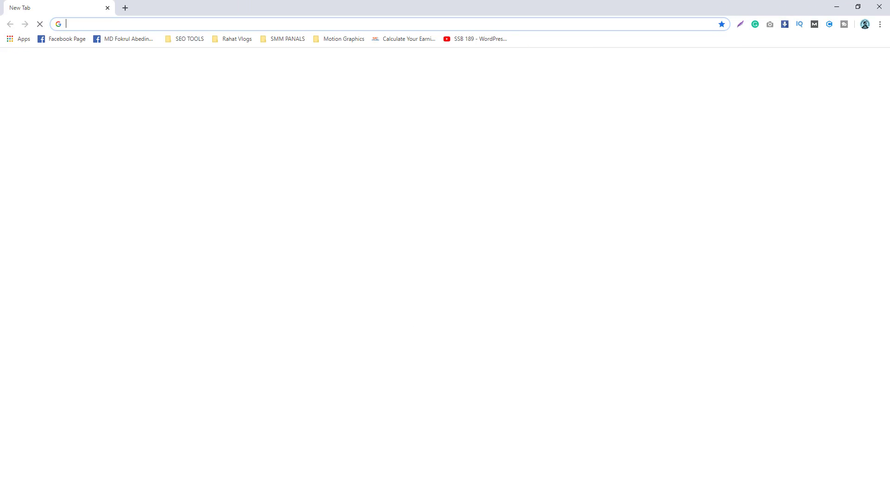
{"action": "left_click", "coordinate": [874, 64]}
Copy the six-digit code from the StreamYard Login Code email in Gmail's Updates tab.
{"action": "left_click", "coordinate": [802, 63]}
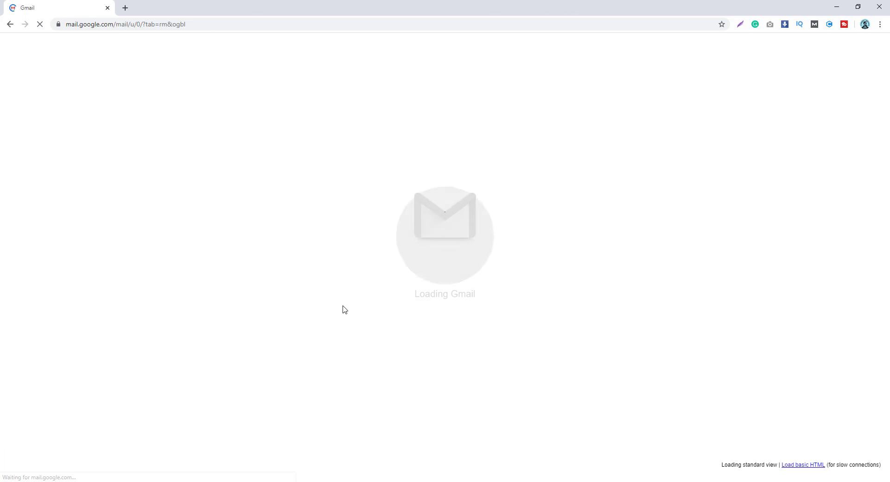
{"action": "left_click", "coordinate": [525, 93]}
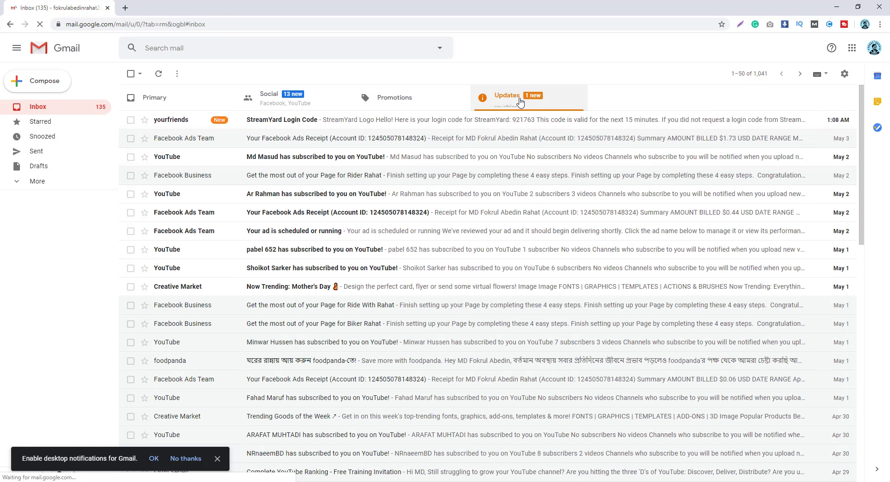
{"action": "left_click", "coordinate": [287, 120]}
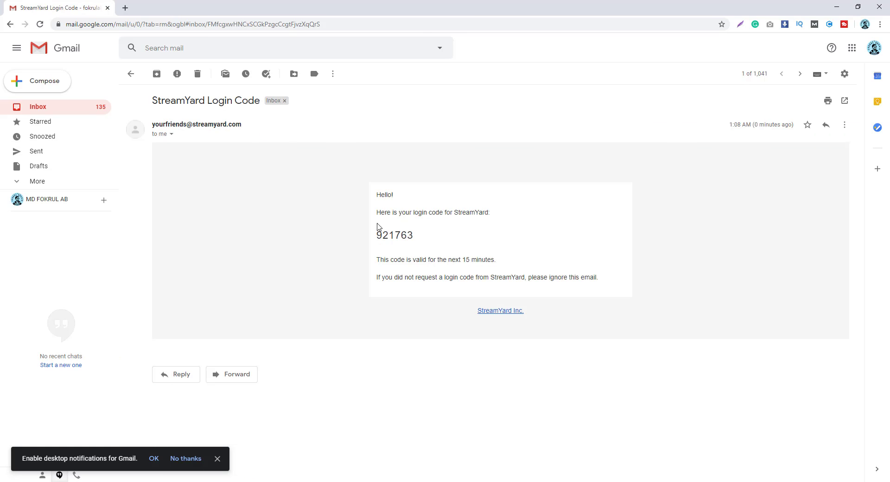
{"action": "double_click", "coordinate": [397, 233]}
{"action": "key", "text": "ctrl+c"}
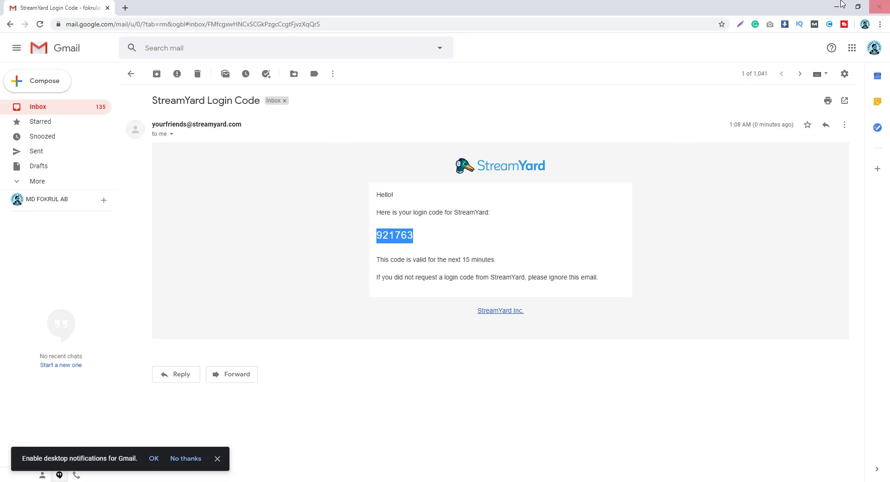
{"action": "left_click", "coordinate": [837, 7]}
Paste the login code, log in past the welcome page, and go to the Destinations page.
{"action": "left_click", "coordinate": [639, 4]}
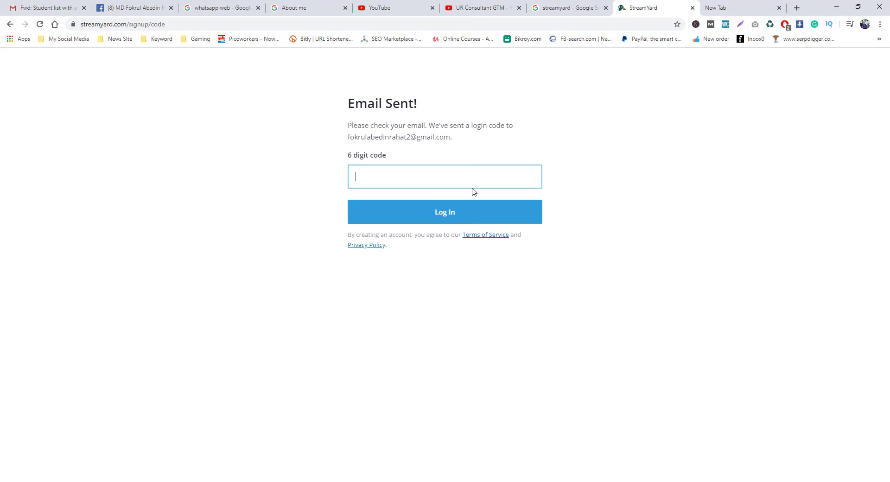
{"action": "key", "text": "ctrl+v"}
{"action": "left_click", "coordinate": [456, 216]}
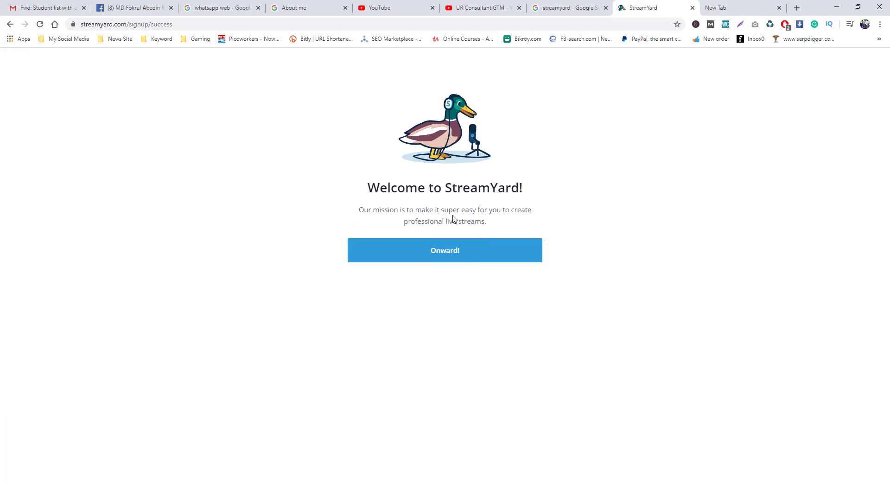
{"action": "left_click", "coordinate": [466, 254]}
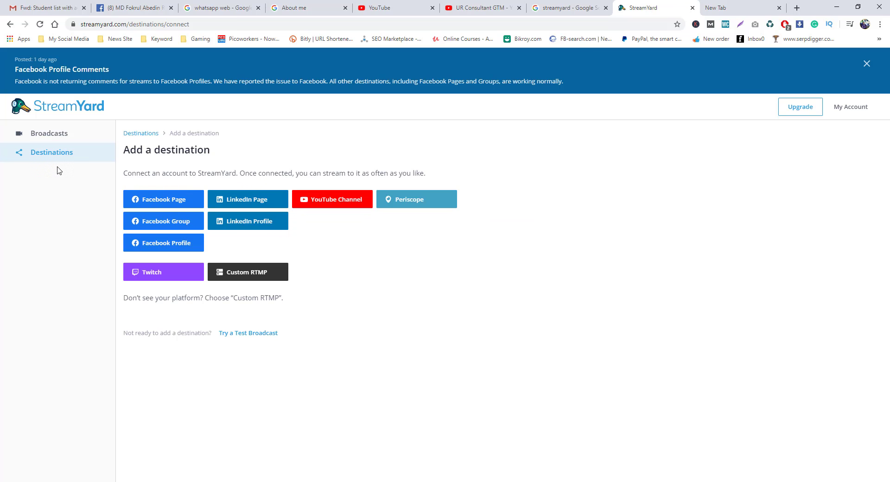
{"action": "left_click", "coordinate": [59, 138]}
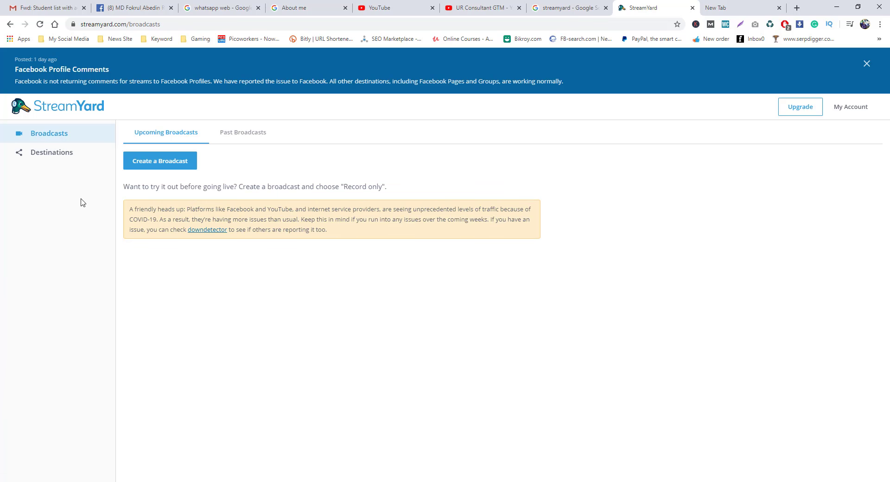
{"action": "left_click", "coordinate": [68, 158]}
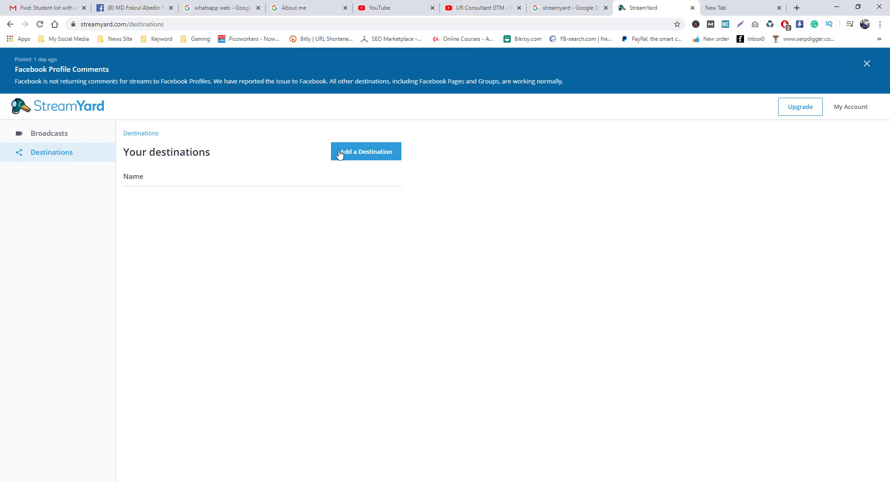
Add a YouTube Channel destination using the main Google account's brand channel, and allow access.
{"action": "left_click", "coordinate": [380, 158]}
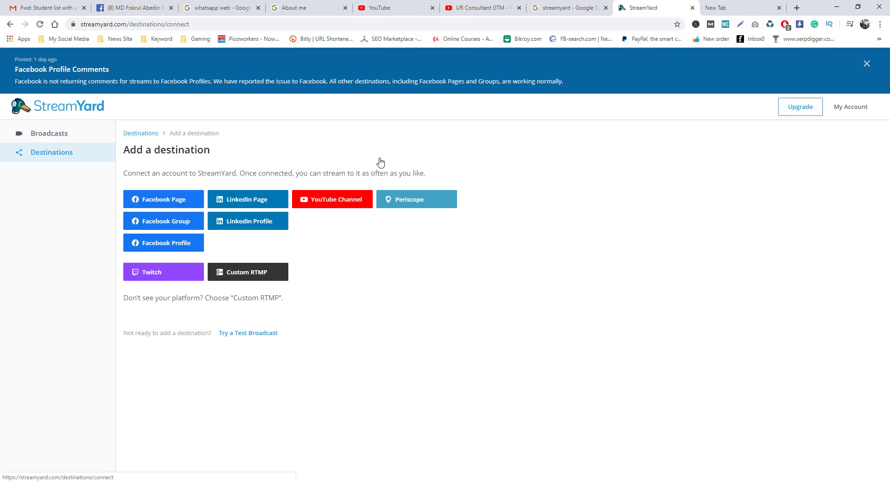
{"action": "left_click", "coordinate": [332, 204]}
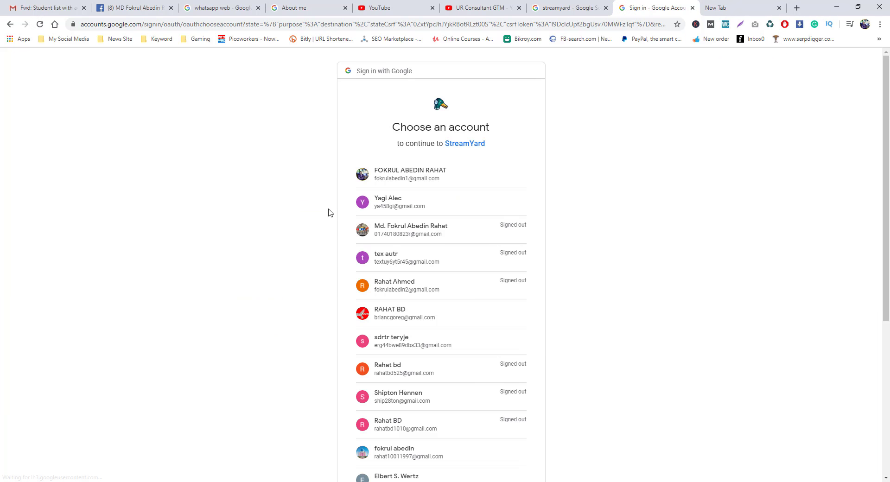
{"action": "scroll", "coordinate": [427, 239], "scroll_direction": "down", "scroll_amount": 4}
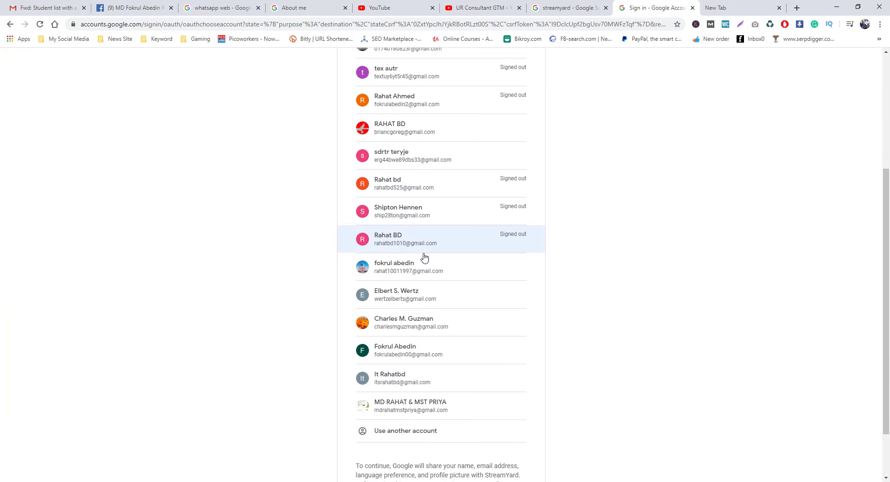
{"action": "scroll", "coordinate": [424, 256], "scroll_direction": "up", "scroll_amount": 4}
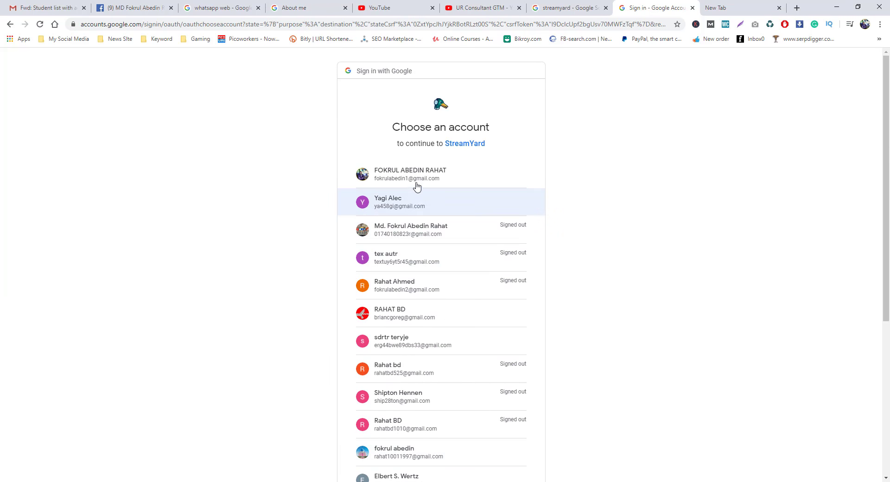
{"action": "left_click", "coordinate": [416, 183]}
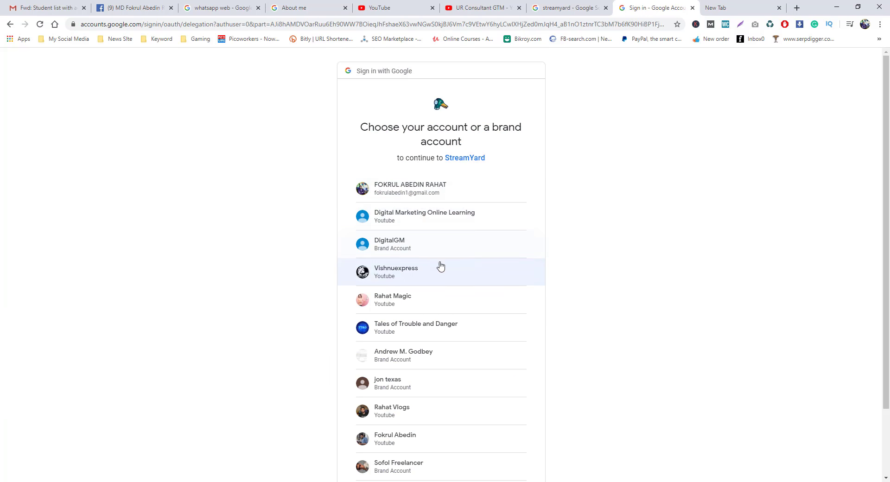
{"action": "scroll", "coordinate": [440, 267], "scroll_direction": "down", "scroll_amount": 2}
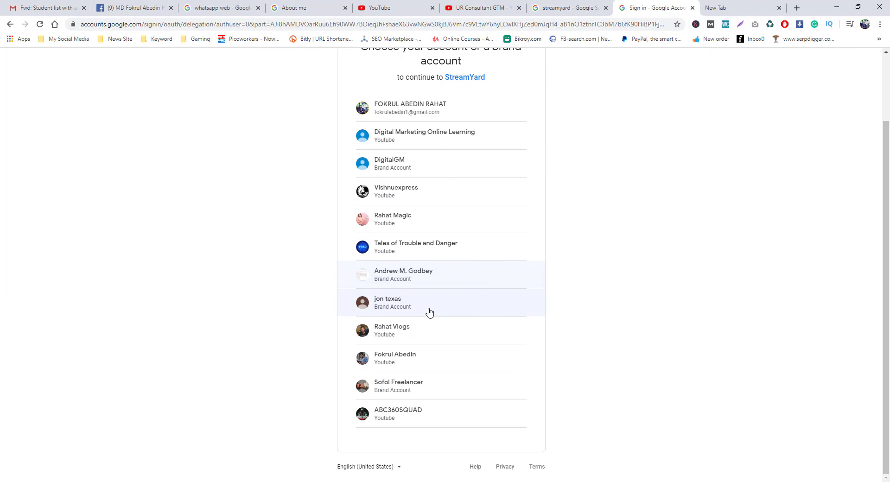
{"action": "left_click", "coordinate": [423, 417]}
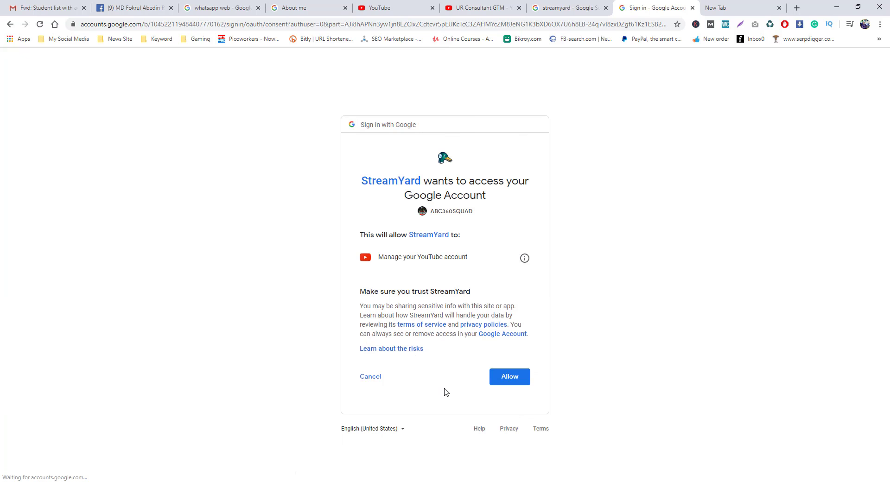
{"action": "left_click", "coordinate": [512, 377]}
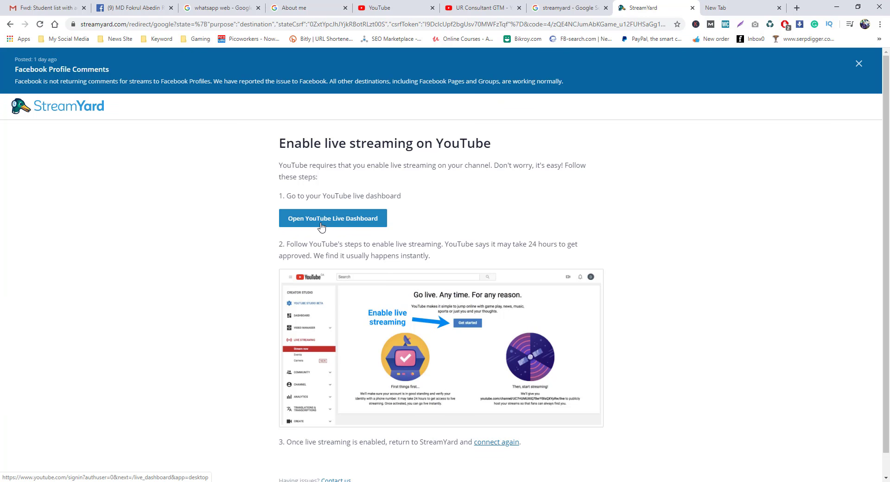
Open the YouTube live dashboard, return to StreamYard, and dismiss the Facebook comments notice.
{"action": "left_click", "coordinate": [323, 224]}
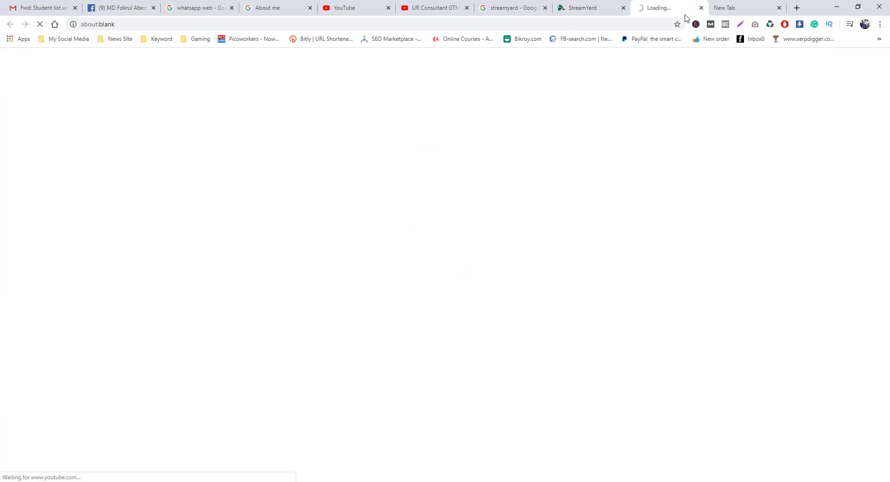
{"action": "left_click", "coordinate": [607, 5]}
{"action": "left_click", "coordinate": [860, 64]}
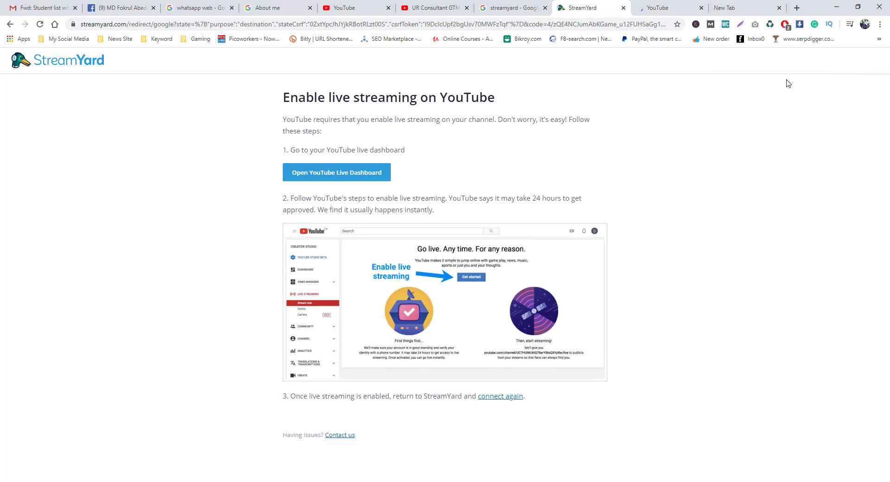
Start a new broadcast and choose Facebook Profile as its destination.
{"action": "left_click", "coordinate": [47, 63]}
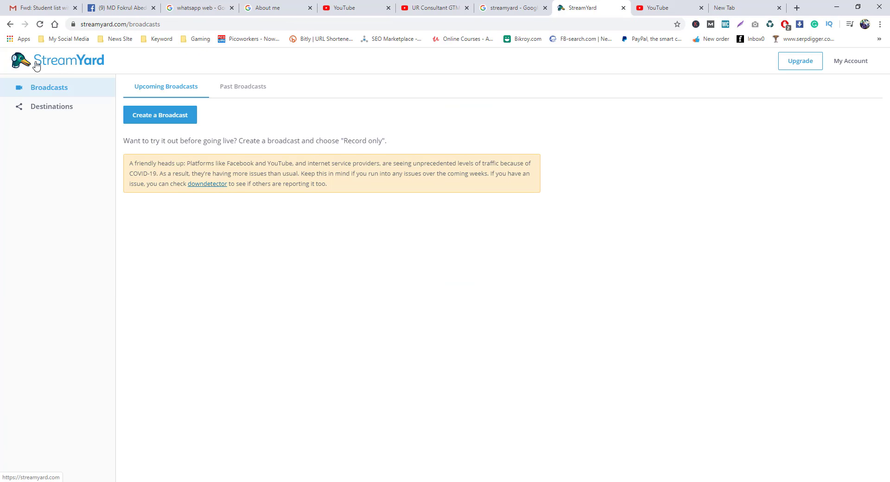
{"action": "left_click", "coordinate": [168, 122]}
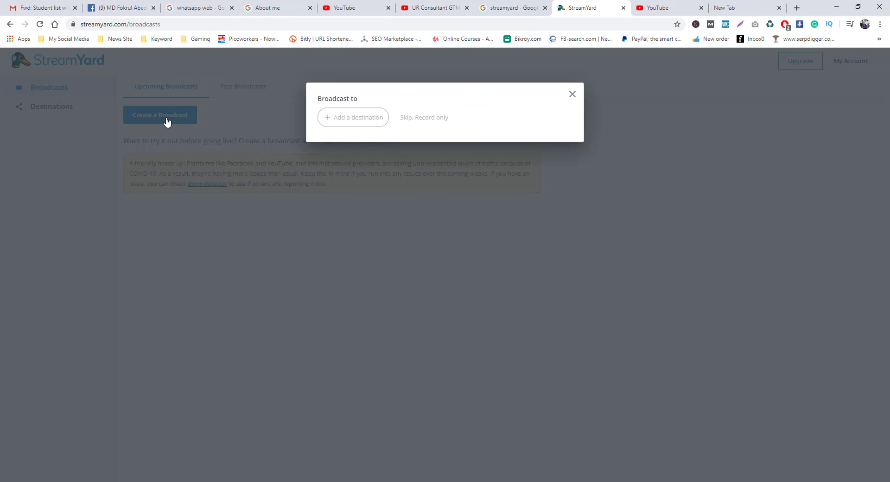
{"action": "left_click", "coordinate": [350, 123]}
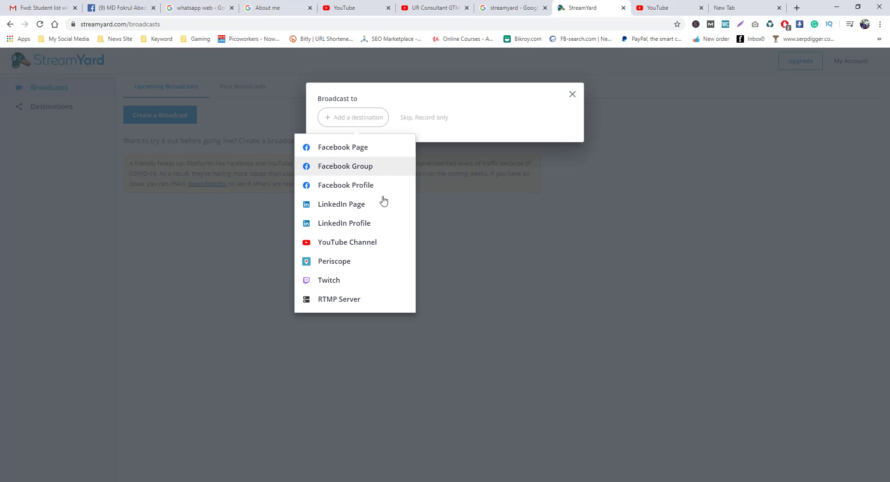
{"action": "left_click", "coordinate": [365, 190]}
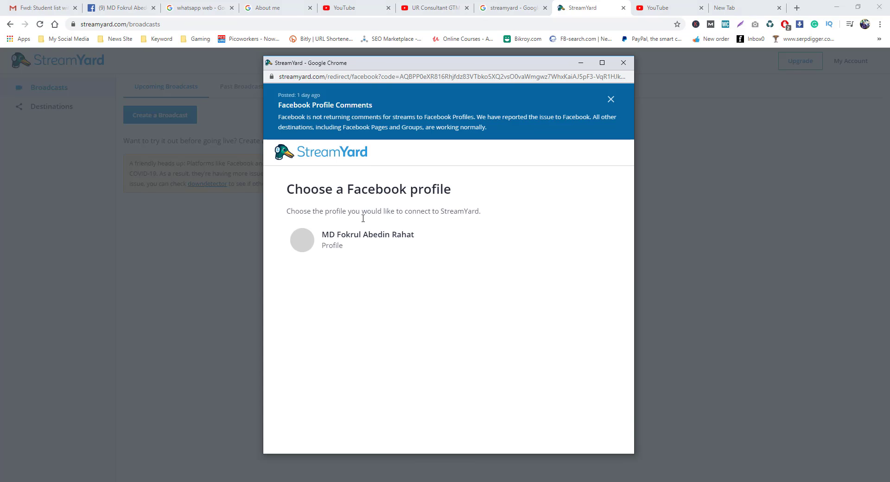
Connect the Facebook profile from the popup, then create the broadcast from the title and description form.
{"action": "left_click", "coordinate": [352, 245]}
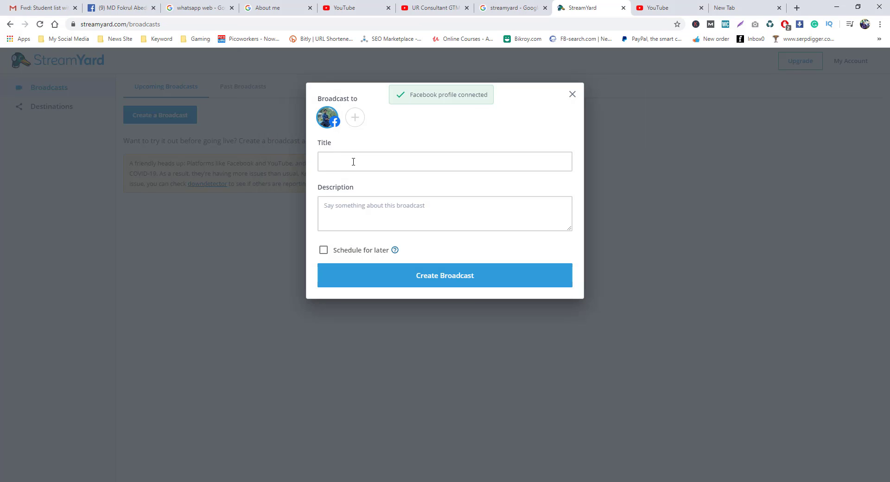
{"action": "left_click", "coordinate": [353, 162]}
{"action": "left_click", "coordinate": [358, 214]}
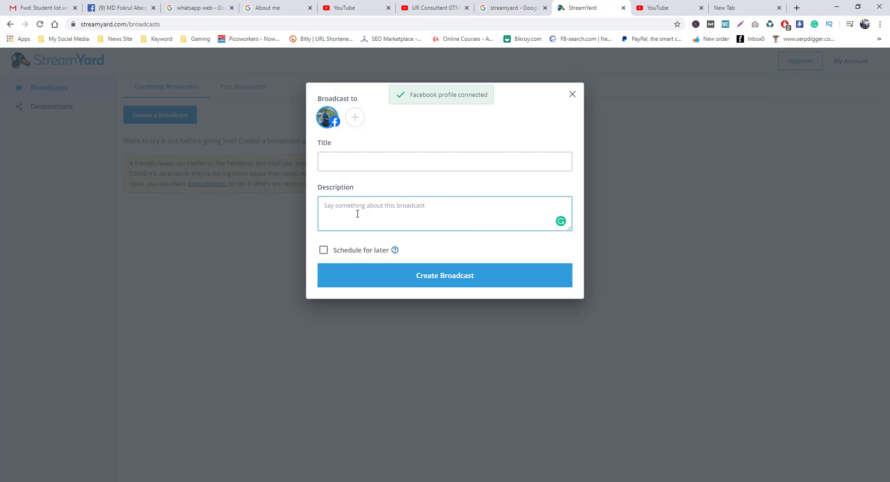
{"action": "left_click", "coordinate": [389, 269]}
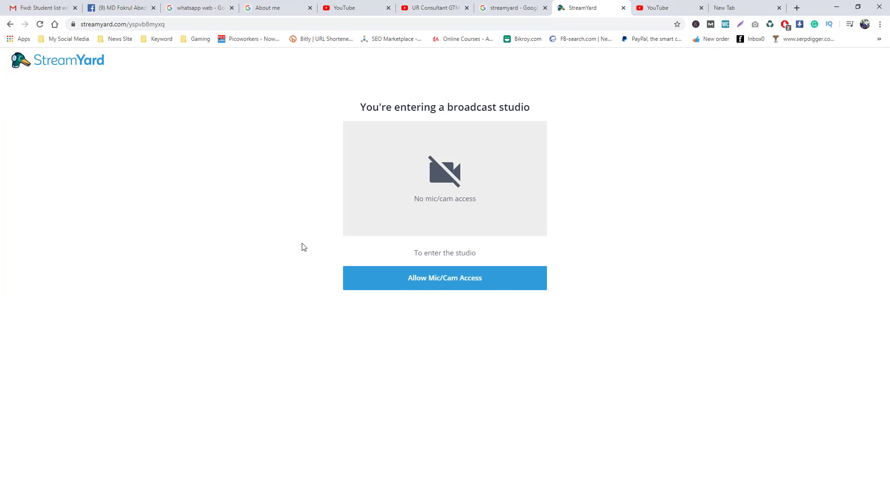
Allow microphone access, enter the host's display name, and go into the broadcast studio.
{"action": "left_click", "coordinate": [443, 284]}
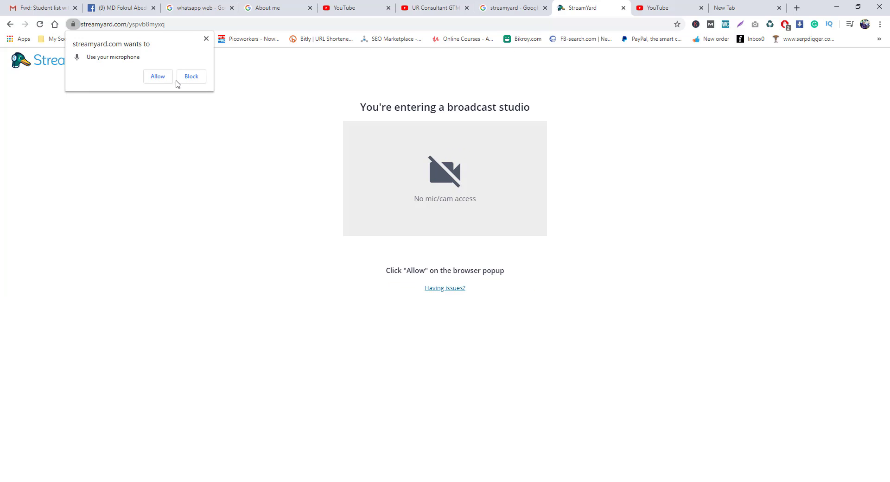
{"action": "left_click", "coordinate": [154, 81]}
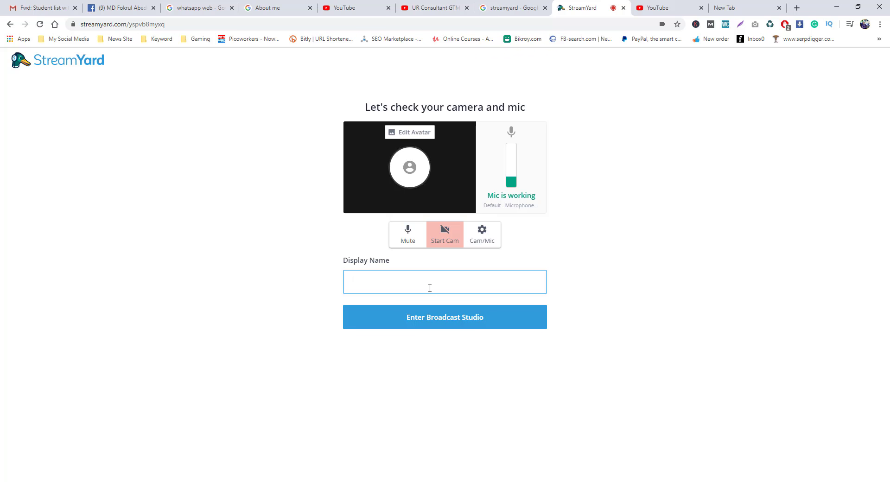
{"action": "type", "text": "Rahat"}
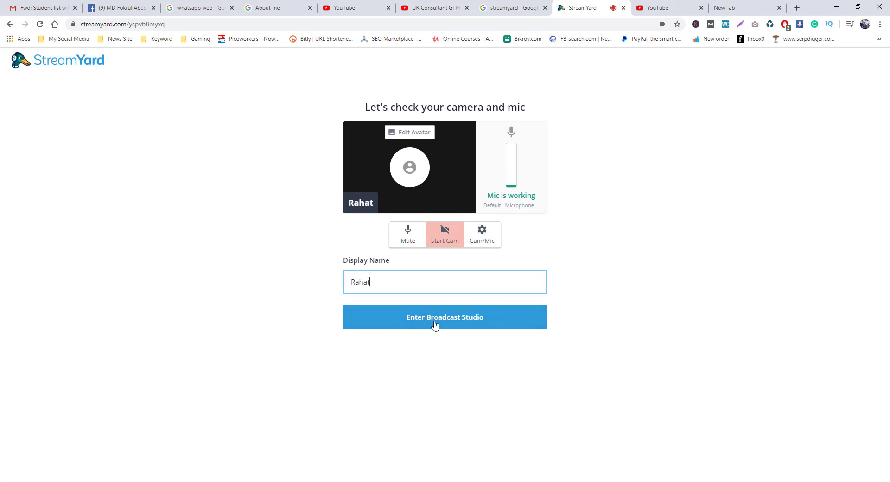
{"action": "left_click", "coordinate": [435, 324]}
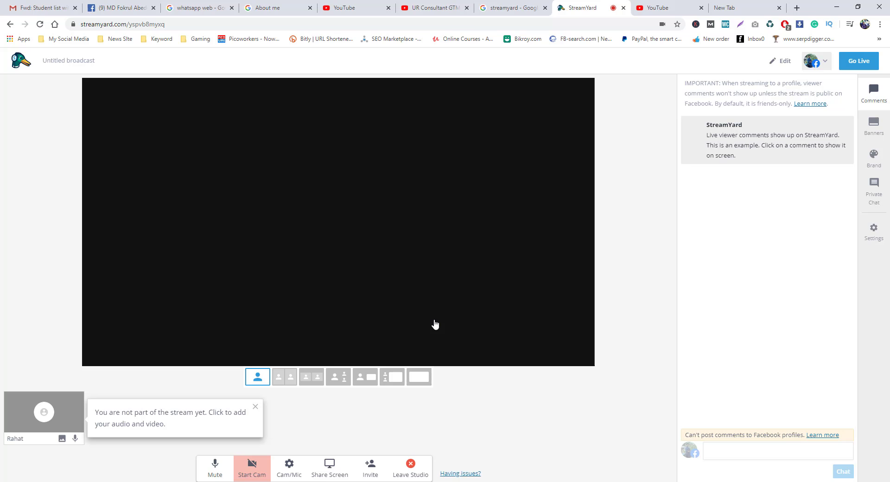
Dismiss the tips, switch the stage to the person-and-screen layout, and show the guest invite link.
{"action": "left_click", "coordinate": [255, 407]}
{"action": "left_click", "coordinate": [310, 382]}
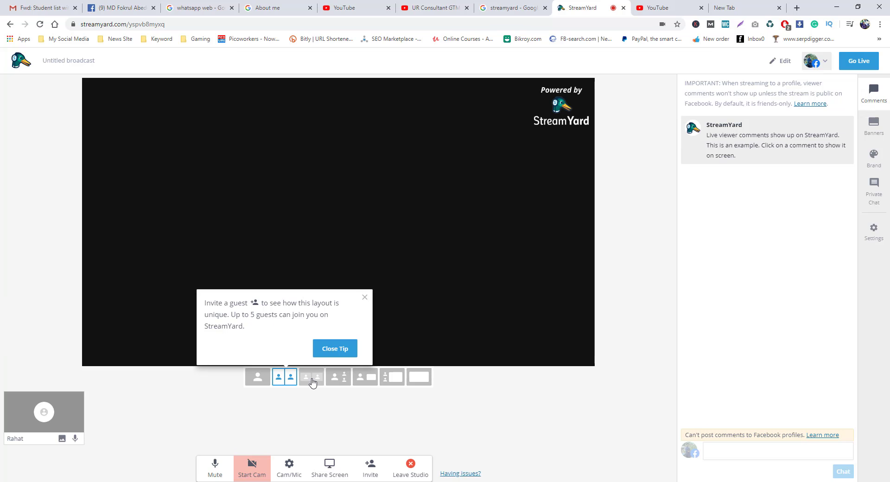
{"action": "left_click", "coordinate": [365, 298]}
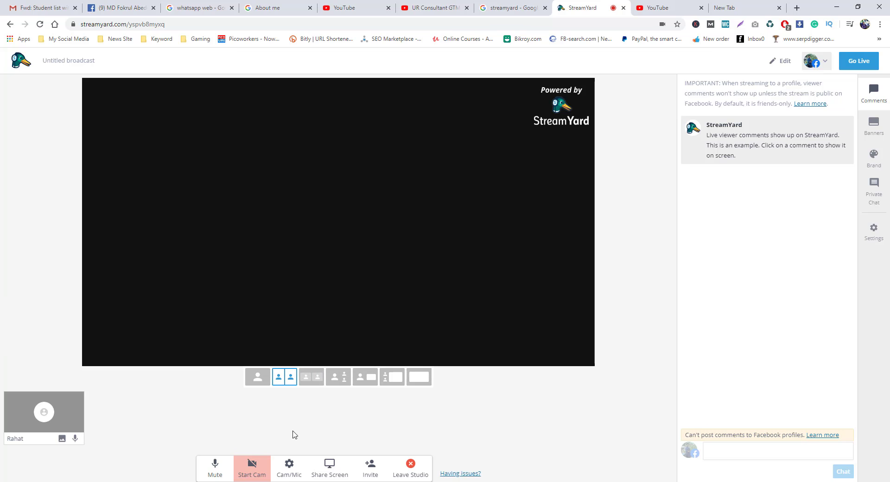
{"action": "left_click", "coordinate": [316, 385]}
{"action": "left_click", "coordinate": [344, 380]}
{"action": "left_click", "coordinate": [377, 381]}
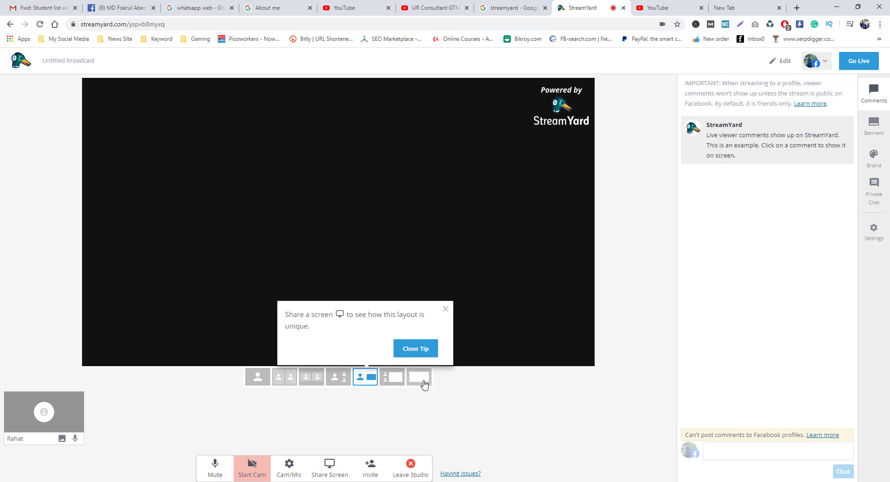
{"action": "left_click", "coordinate": [445, 309]}
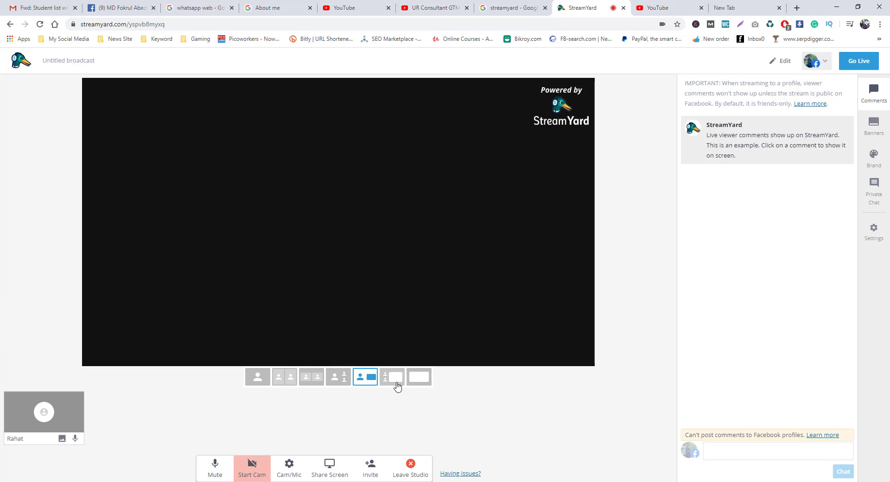
{"action": "left_click", "coordinate": [374, 470]}
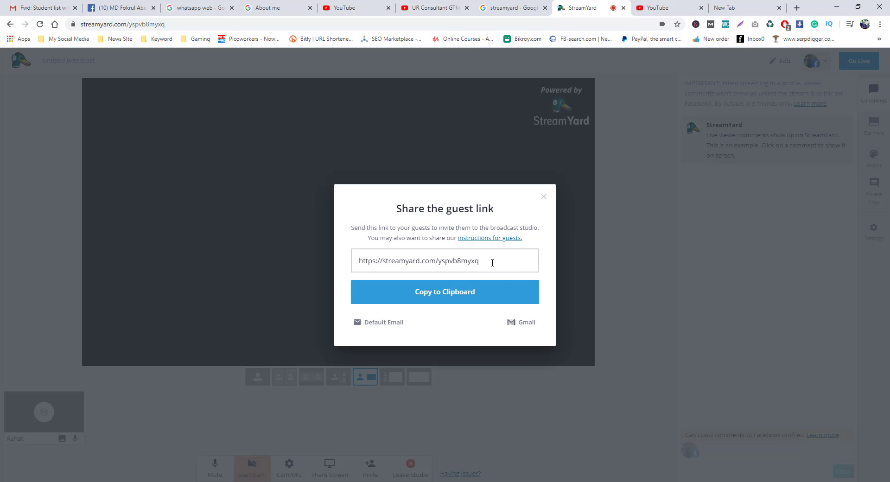
Copy the guest invite link and return to the Gmail browser window.
{"action": "left_click_drag", "start_coordinate": [492, 262], "coordinate": [336, 266]}
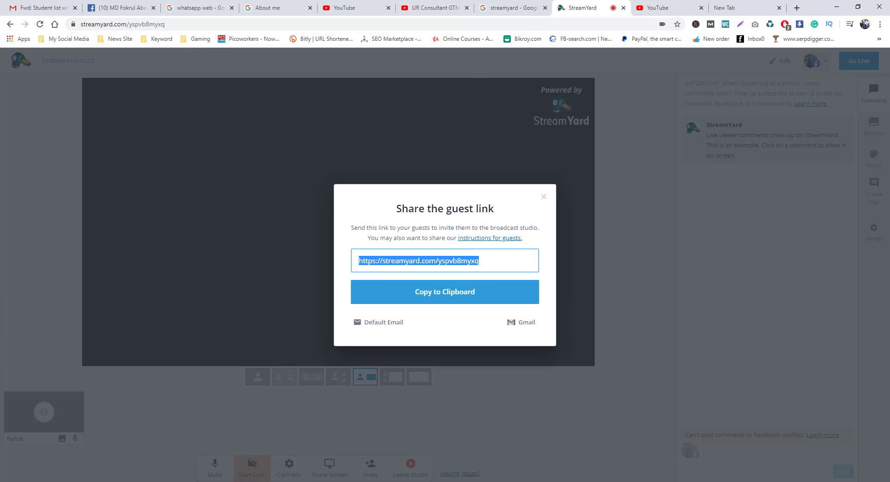
{"action": "key", "text": "alt+Tab"}
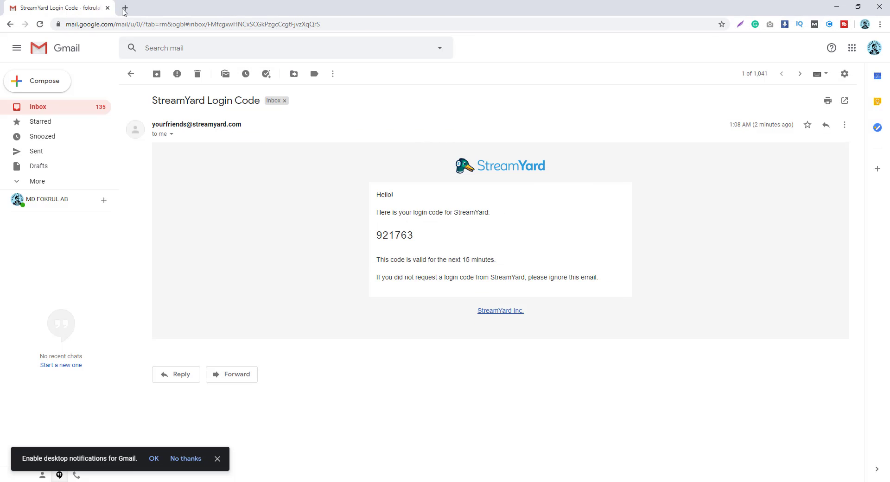
Load the copied guest link in a new tab and grant the guest microphone access.
{"action": "left_click", "coordinate": [127, 9]}
{"action": "key", "text": "Return"}
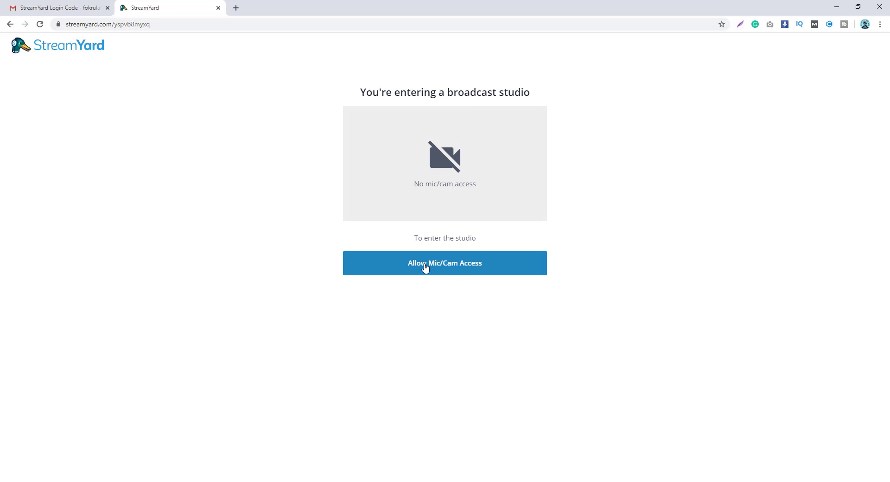
{"action": "left_click", "coordinate": [456, 272]}
{"action": "left_click", "coordinate": [139, 78]}
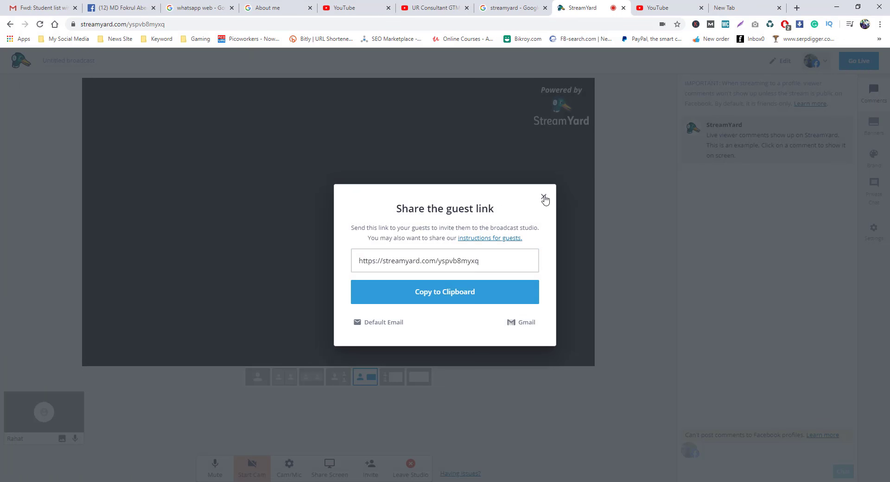
Close the guest link dialog and add the host's own camera-off tile to the stage.
{"action": "left_click", "coordinate": [544, 196]}
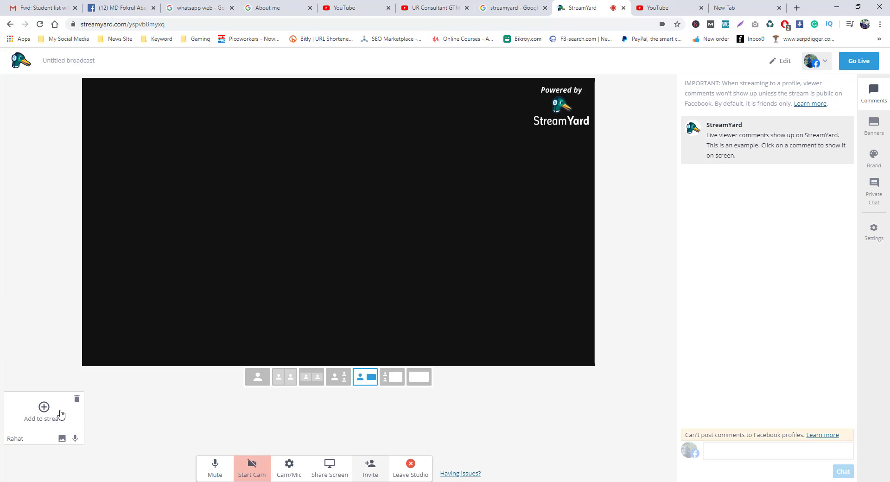
{"action": "left_click", "coordinate": [44, 408]}
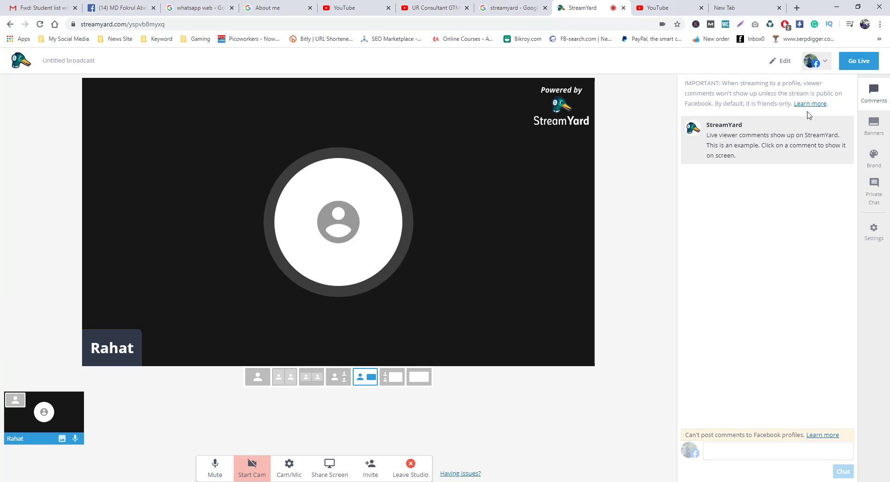
{"action": "mouse_move", "coordinate": [850, 134]}
{"action": "mouse_move", "coordinate": [73, 425]}
Start sharing Screen 2 after confirming the screen-sharing tips and warning.
{"action": "left_click", "coordinate": [330, 474]}
{"action": "left_click", "coordinate": [420, 339]}
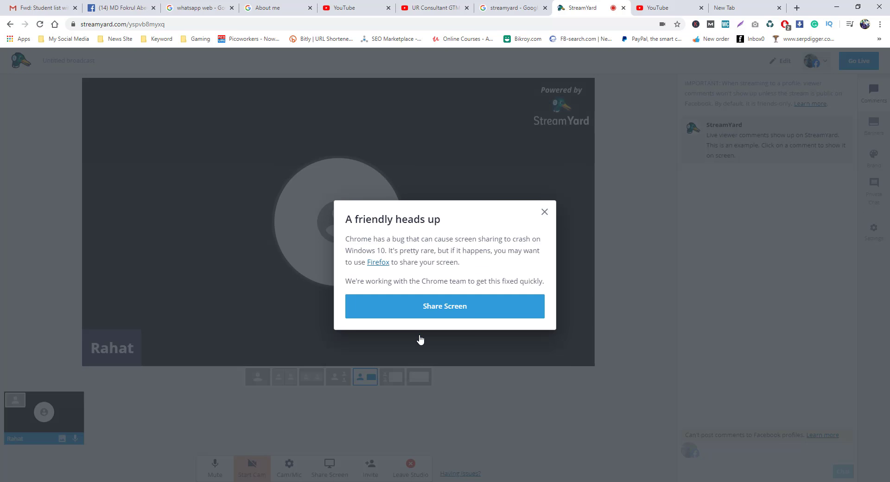
{"action": "left_click", "coordinate": [432, 308]}
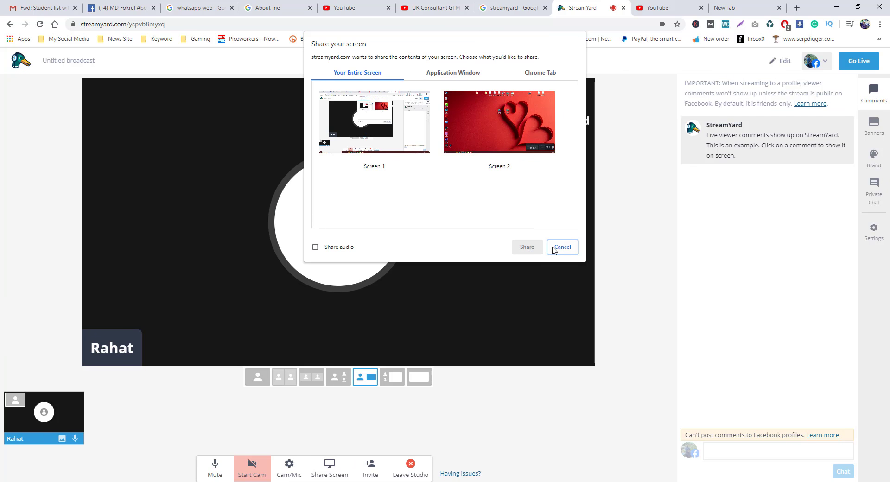
{"action": "left_click", "coordinate": [488, 129]}
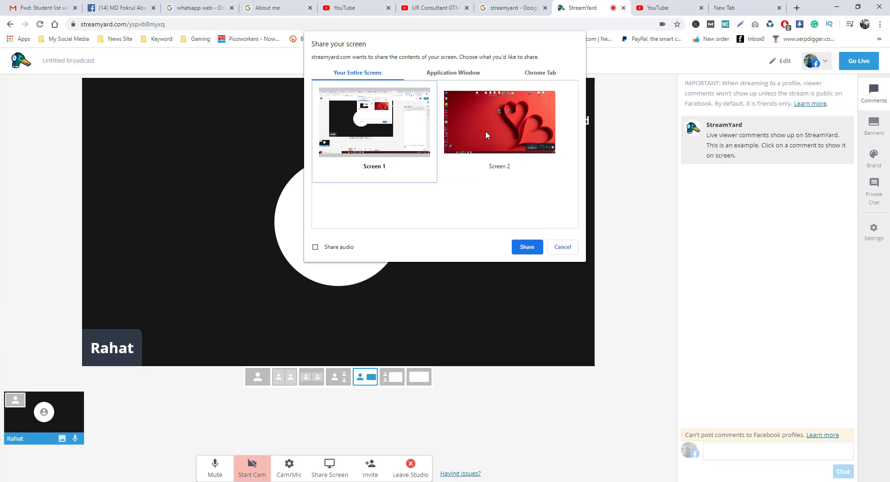
{"action": "left_click", "coordinate": [528, 248]}
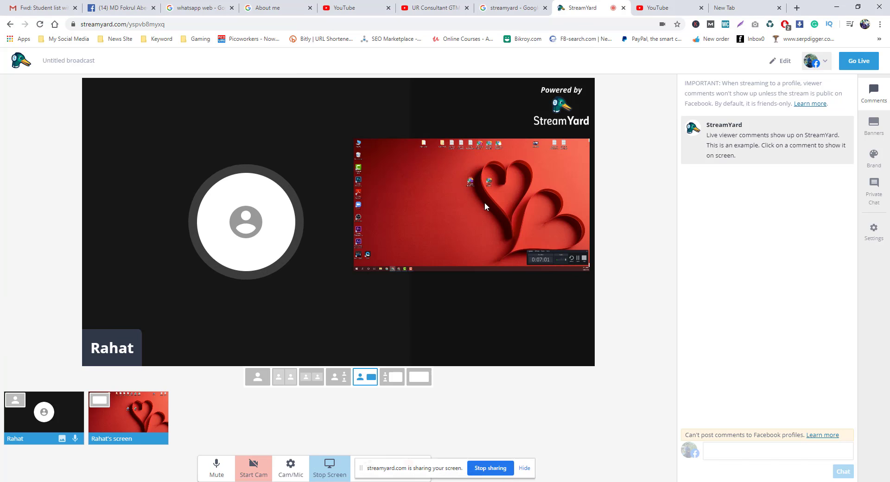
Keep only the host on stage, add then remove the shared screen, and view the banners list.
{"action": "left_click", "coordinate": [261, 383]}
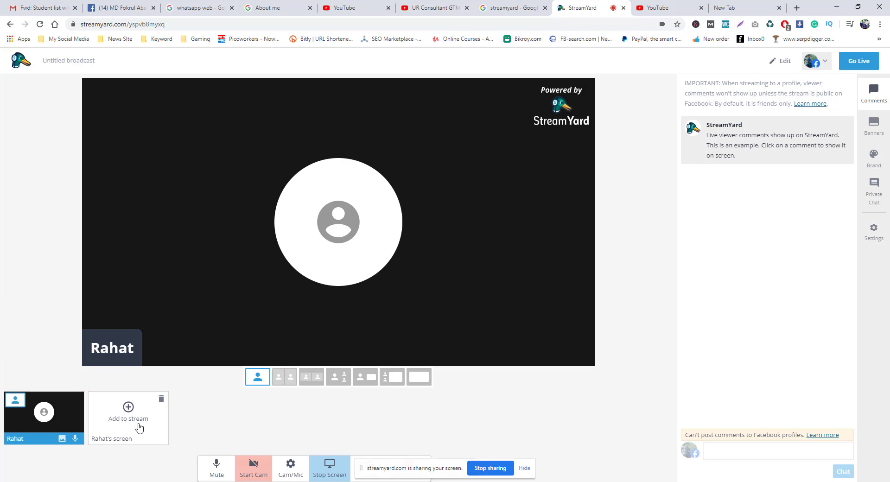
{"action": "left_click", "coordinate": [139, 426]}
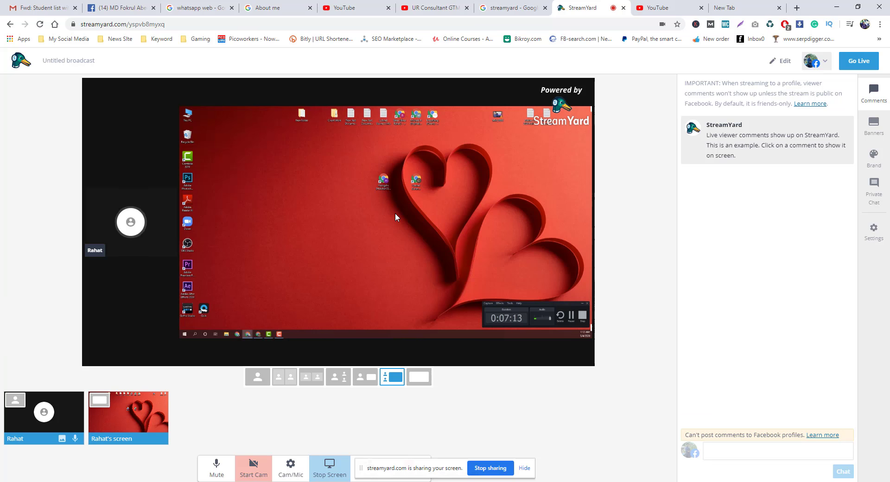
{"action": "left_click", "coordinate": [128, 407]}
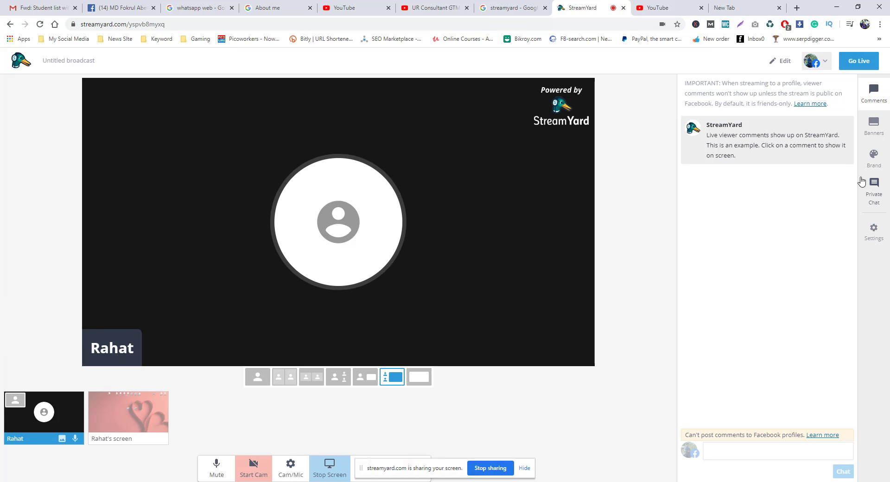
{"action": "left_click", "coordinate": [781, 62]}
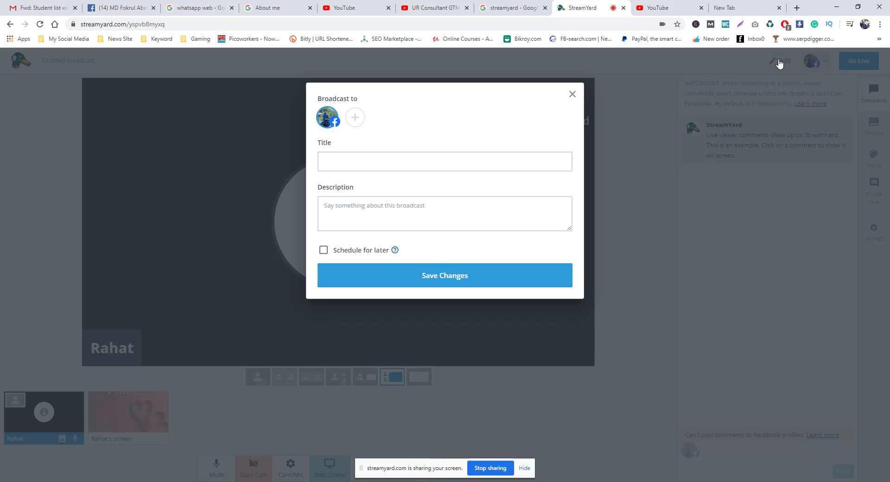
{"action": "left_click", "coordinate": [572, 94]}
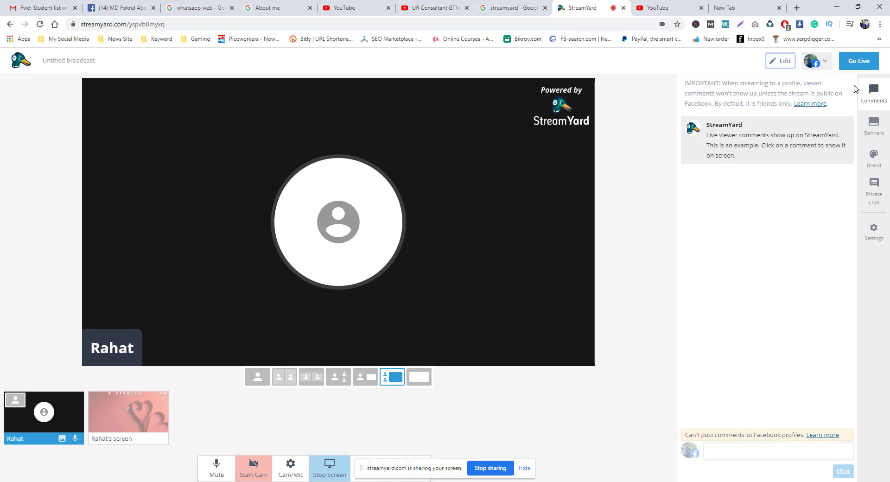
{"action": "left_click", "coordinate": [875, 131]}
Show the first example banner, then create and save a new 'this is rahat' banner.
{"action": "left_click", "coordinate": [747, 127]}
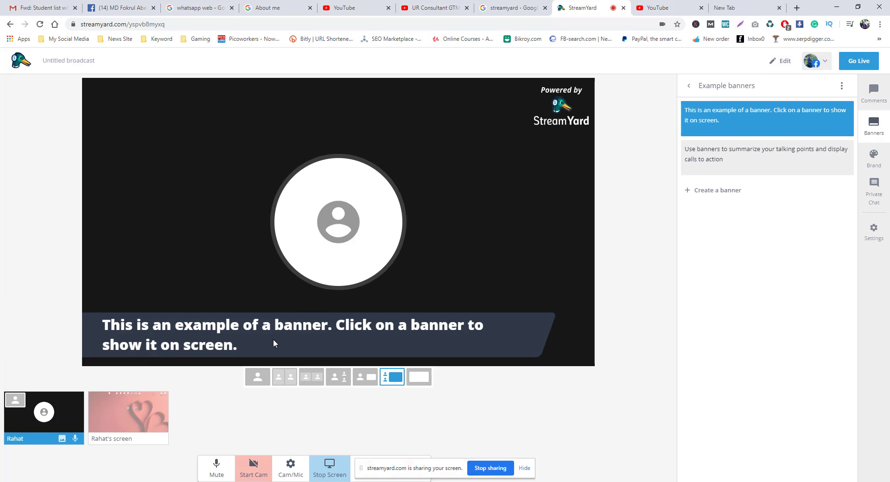
{"action": "mouse_move", "coordinate": [738, 165]}
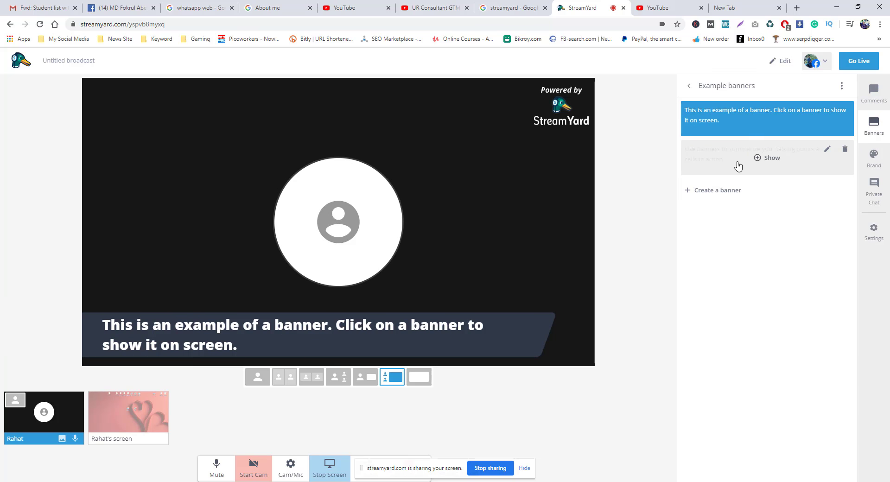
{"action": "left_click", "coordinate": [706, 191]}
{"action": "type", "text": "R"}
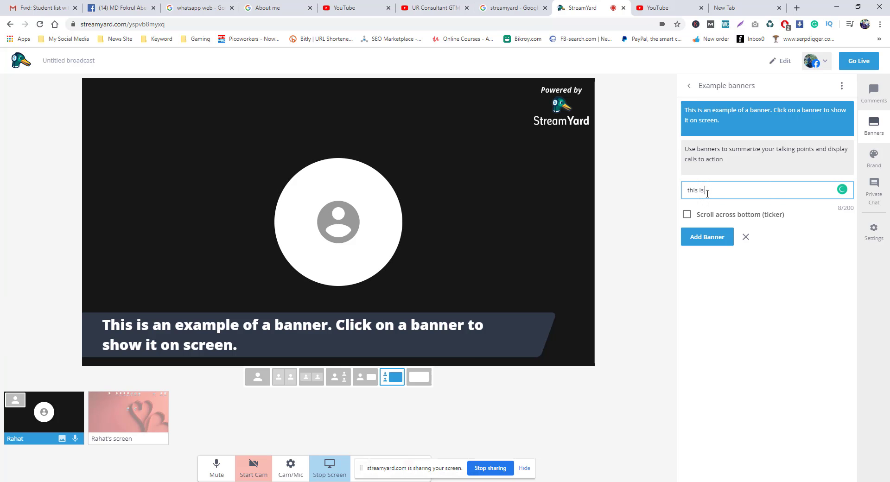
{"action": "left_click", "coordinate": [711, 235]}
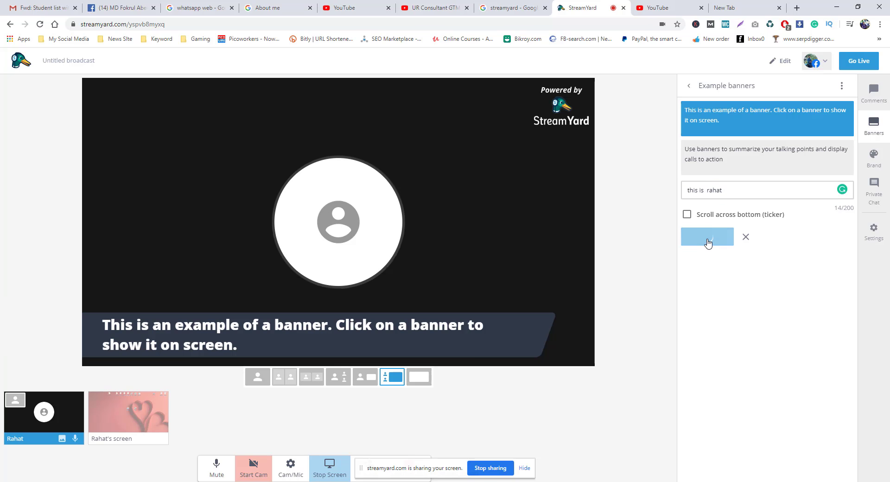
{"action": "left_click", "coordinate": [687, 254]}
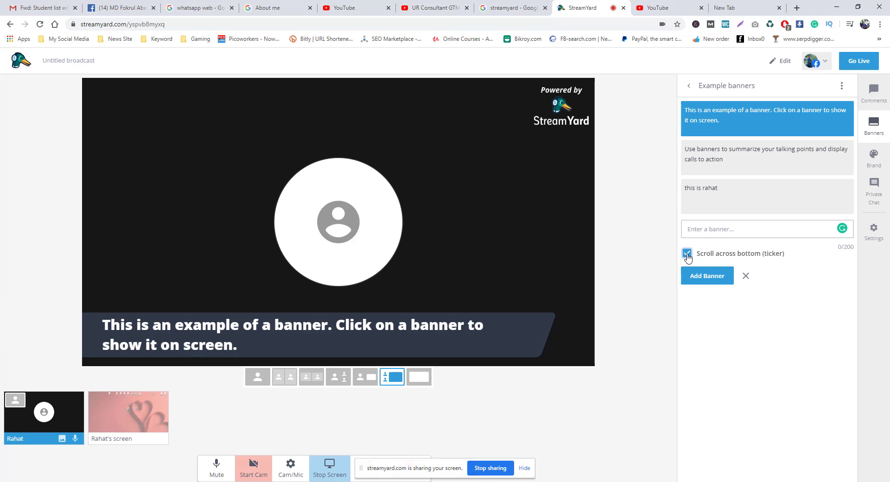
{"action": "left_click", "coordinate": [435, 334]}
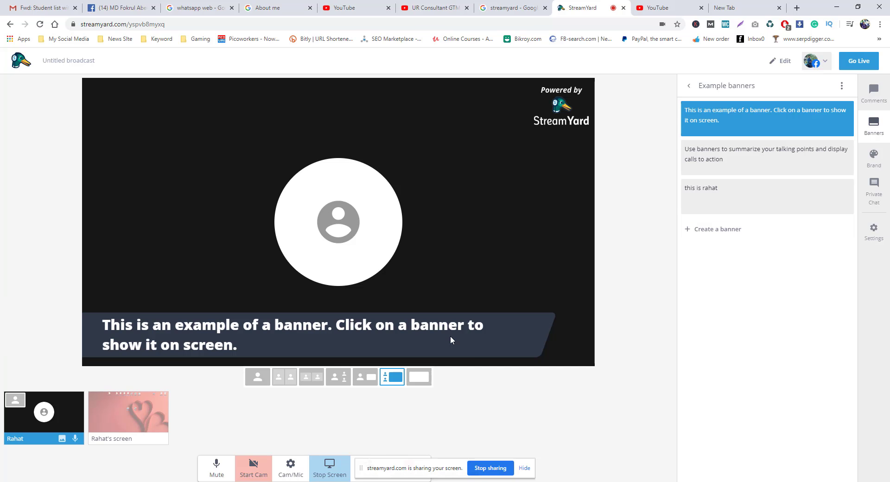
Hide the second example banner, show the 'this is rahat' banner on stream, and open Private Chat.
{"action": "left_click", "coordinate": [759, 159]}
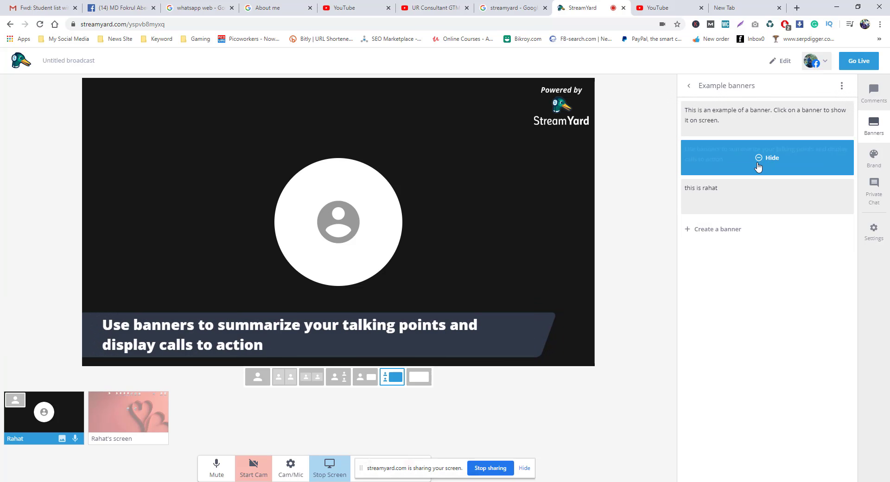
{"action": "left_click", "coordinate": [758, 164]}
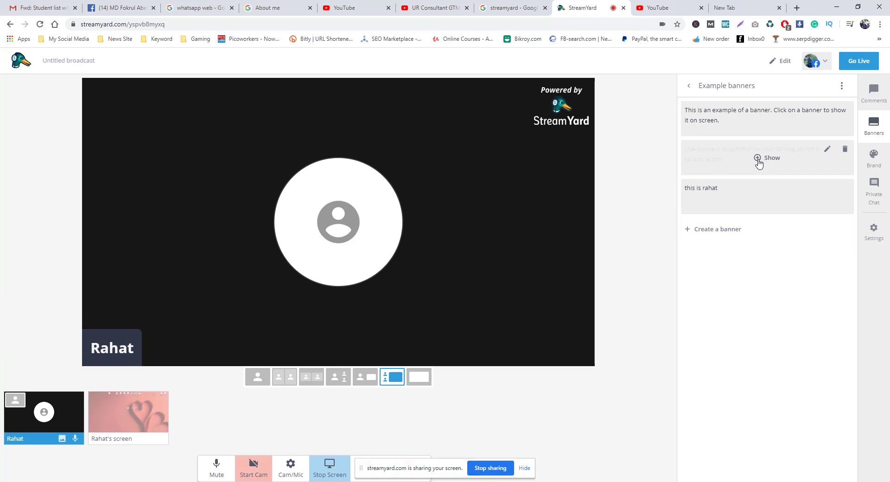
{"action": "mouse_move", "coordinate": [735, 208]}
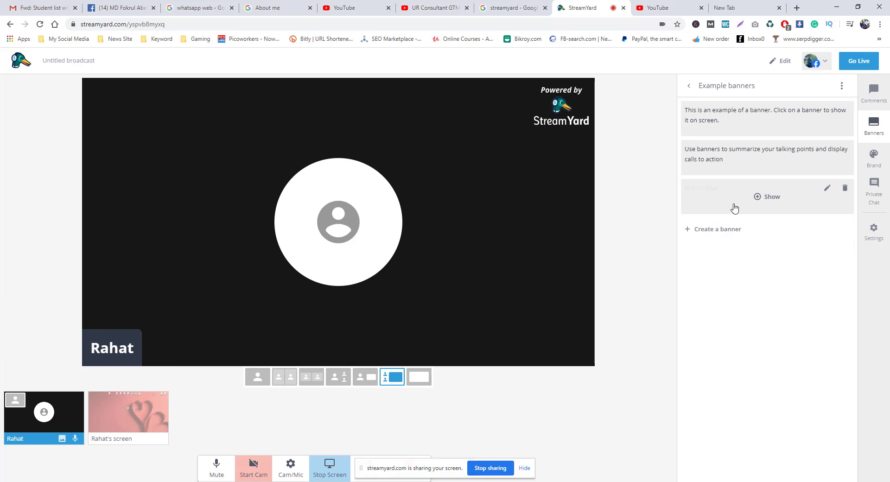
{"action": "left_click", "coordinate": [758, 197]}
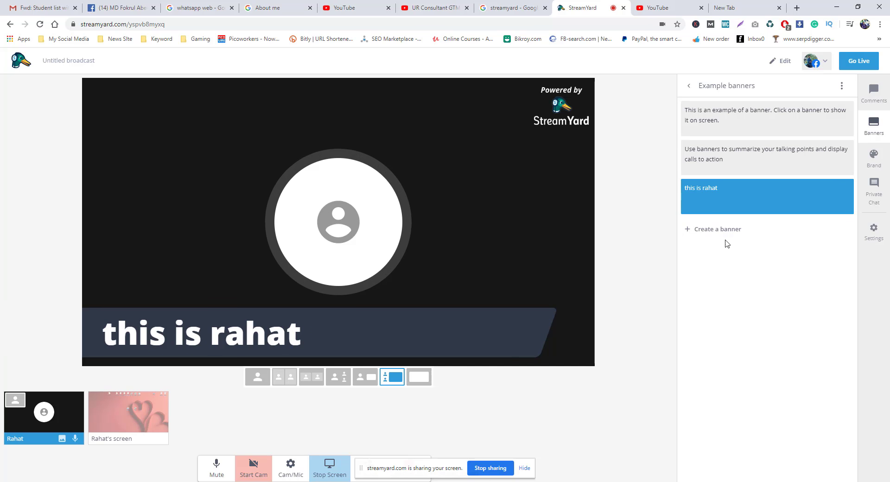
{"action": "left_click", "coordinate": [872, 198]}
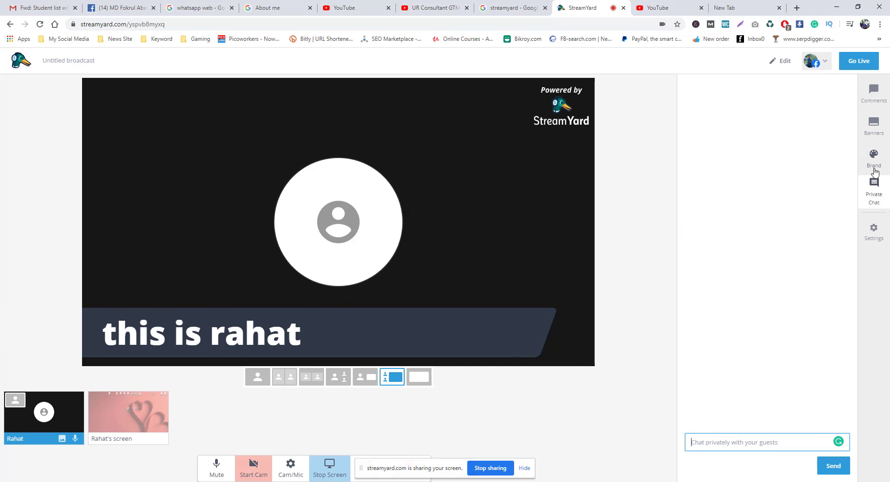
{"action": "left_click", "coordinate": [881, 229]}
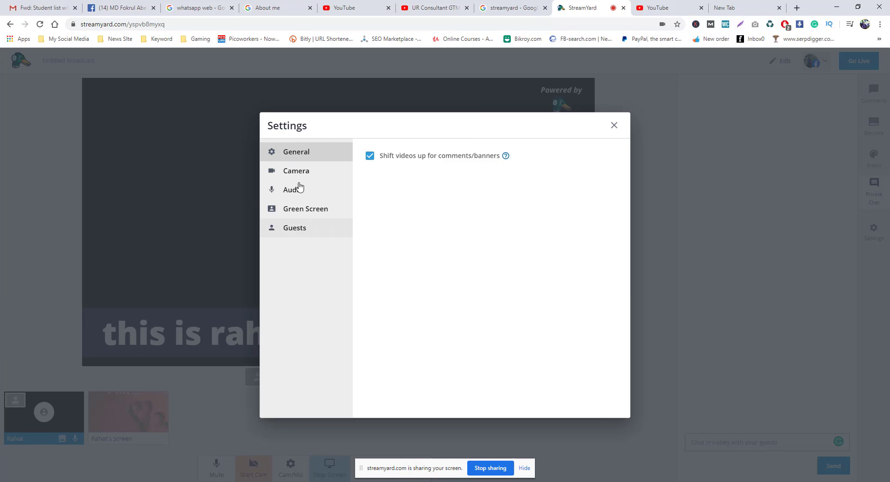
{"action": "left_click", "coordinate": [283, 214]}
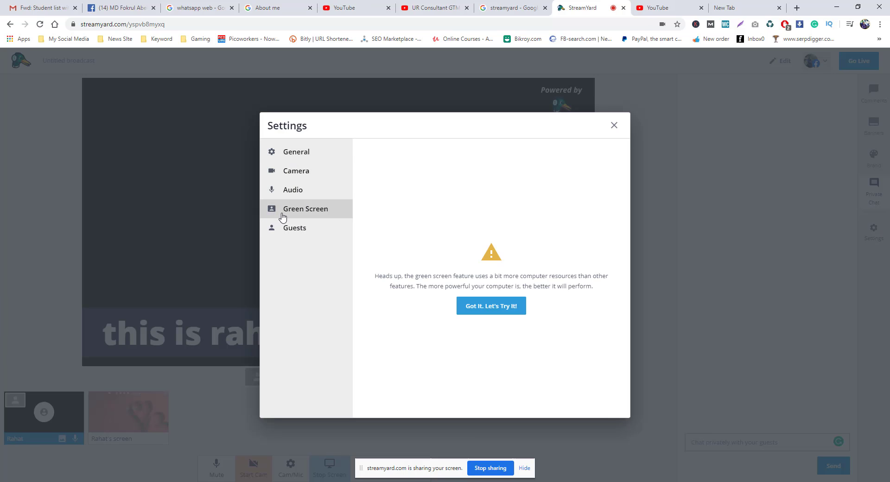
{"action": "left_click", "coordinate": [613, 127]}
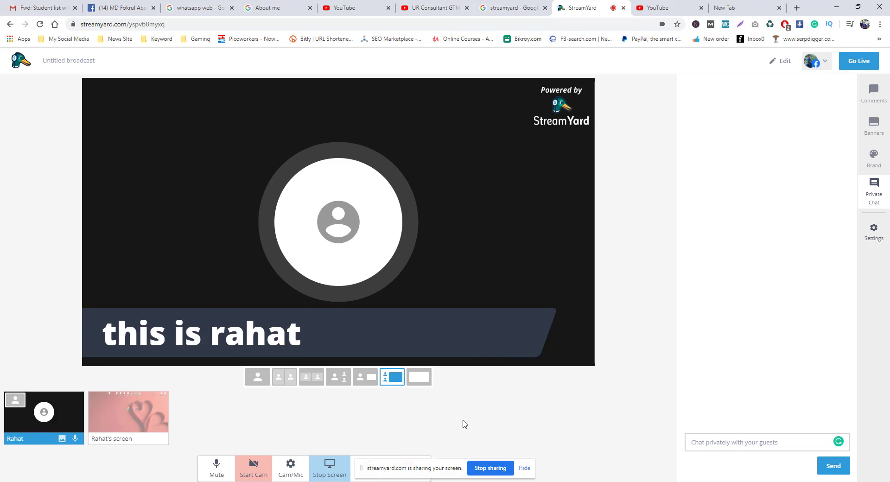
{"action": "mouse_move", "coordinate": [78, 425]}
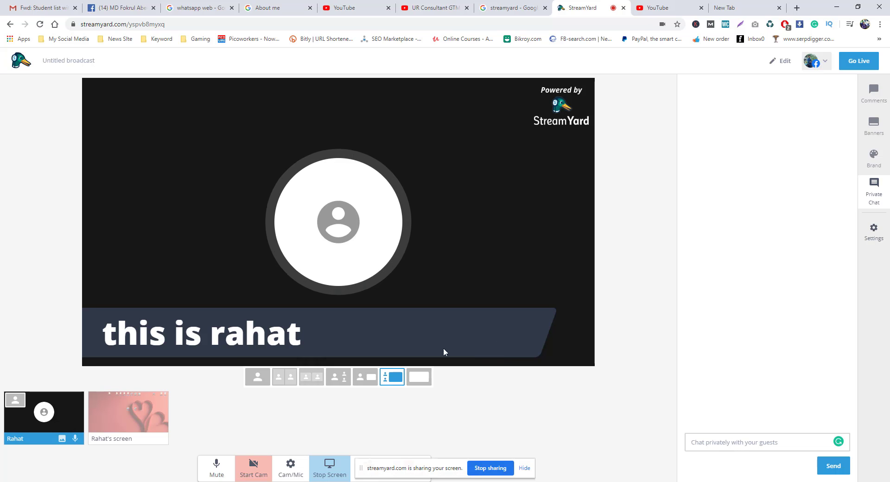